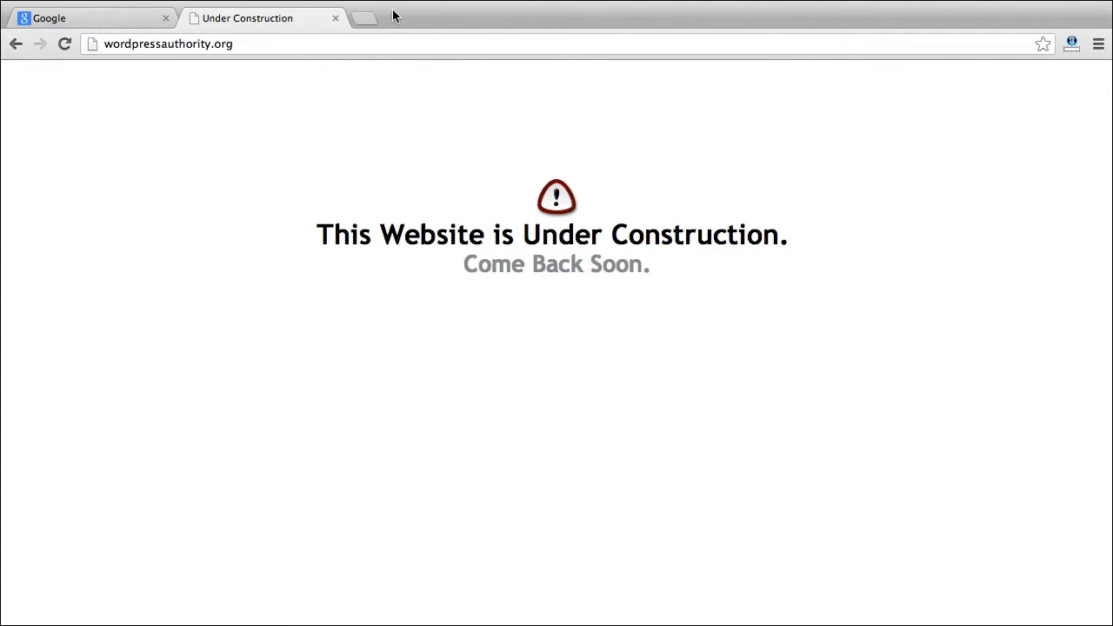
Load wordpressauthority.org/cpanel in Chrome to open the site's cPanel.
click(388, 37)
click(390, 42)
text(/wp-)
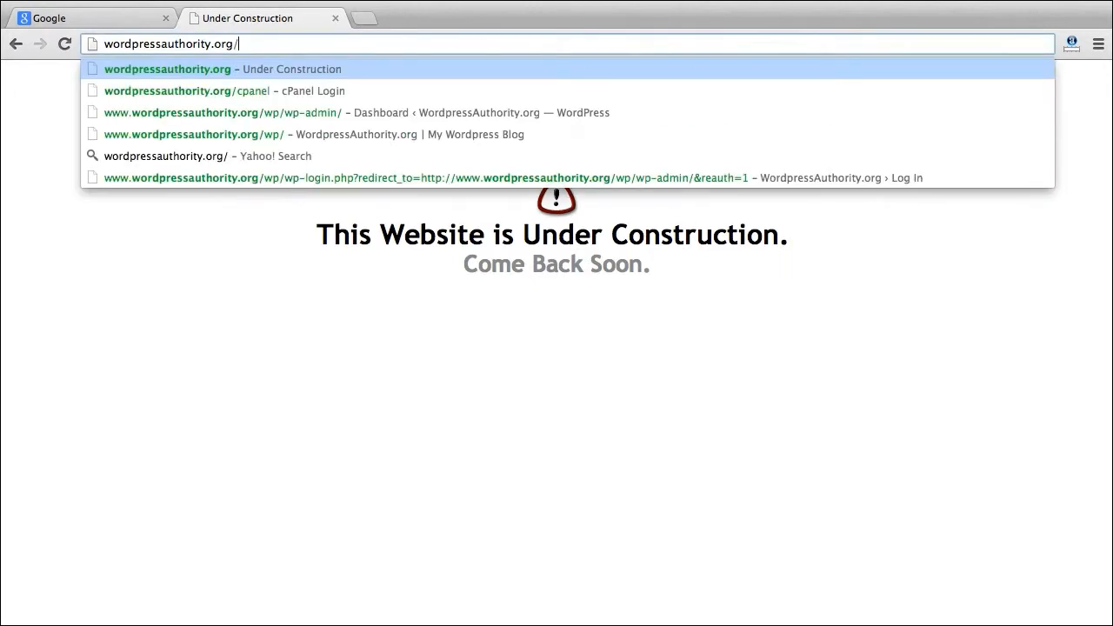
key(BackSpace)
key(BackSpace)
key(BackSpace)
text(cpa)
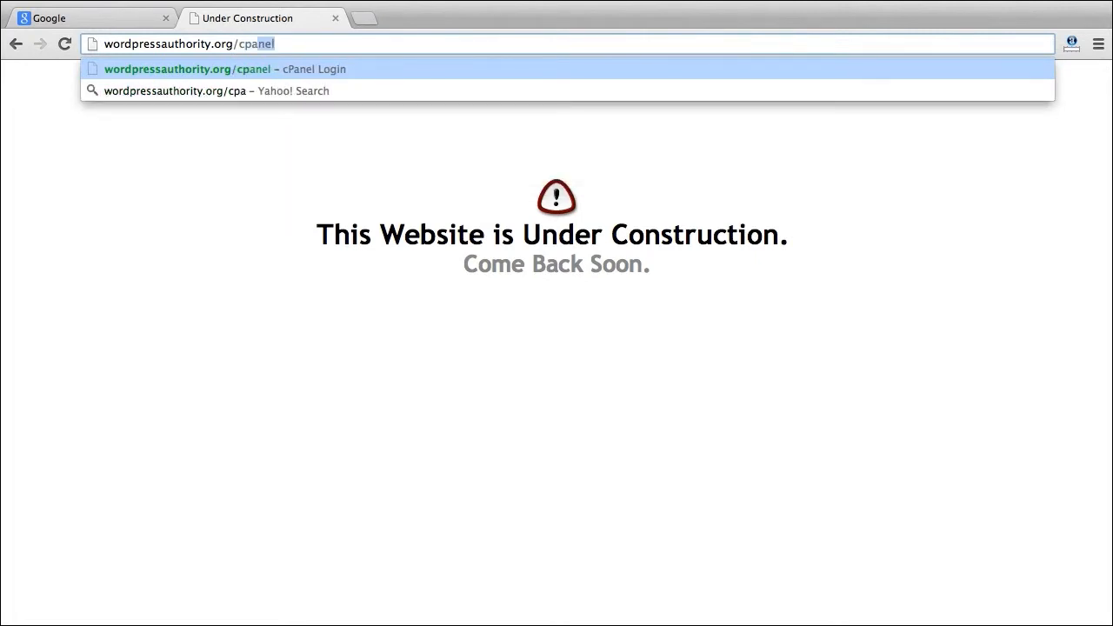
key(Return)
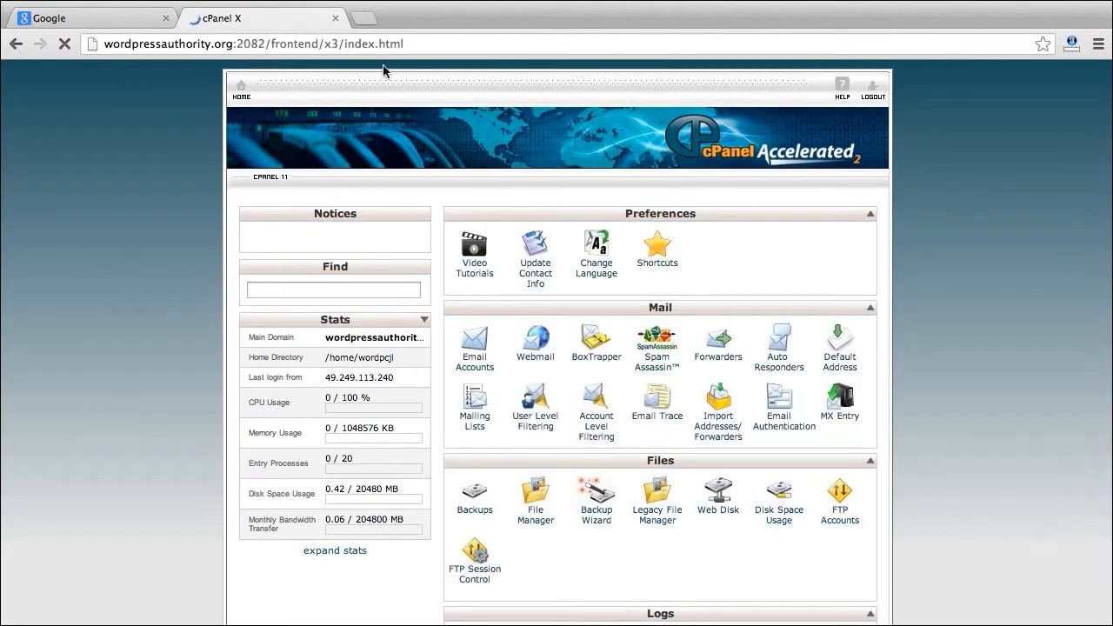
Find 'file', open File Manager at the public_html web root, then switch to the Google tab.
scroll(376, 150, down, 1)
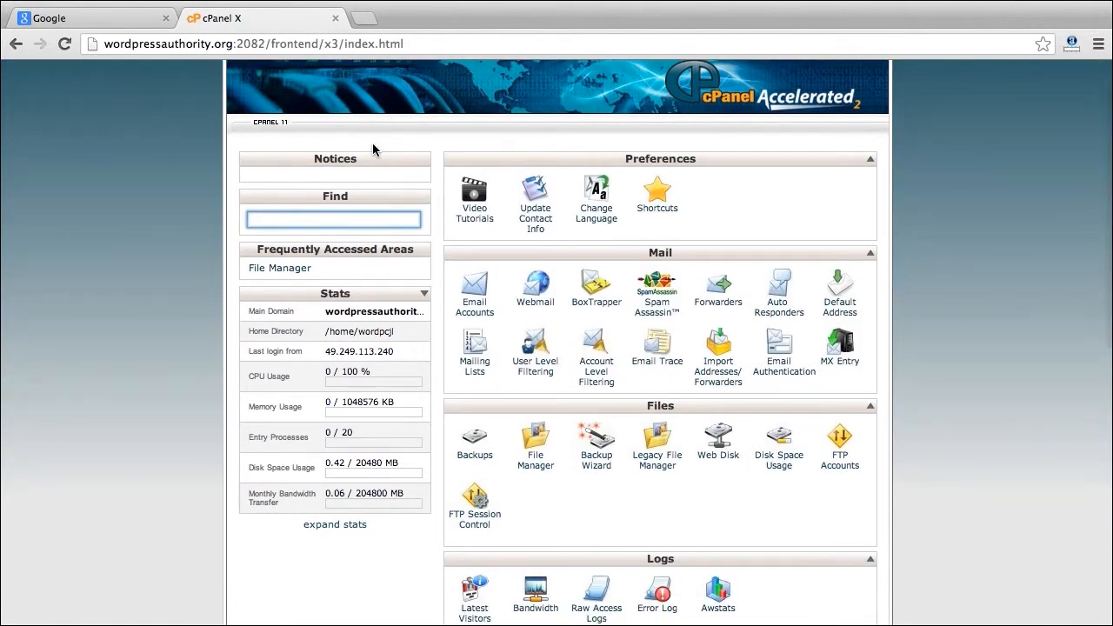
text(file)
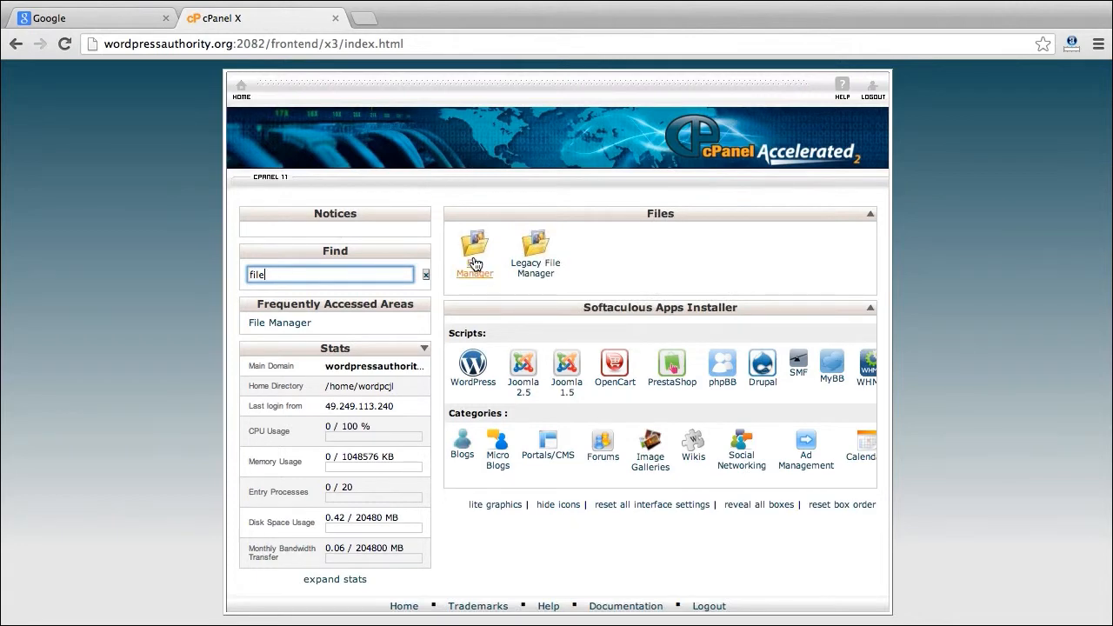
click(475, 263)
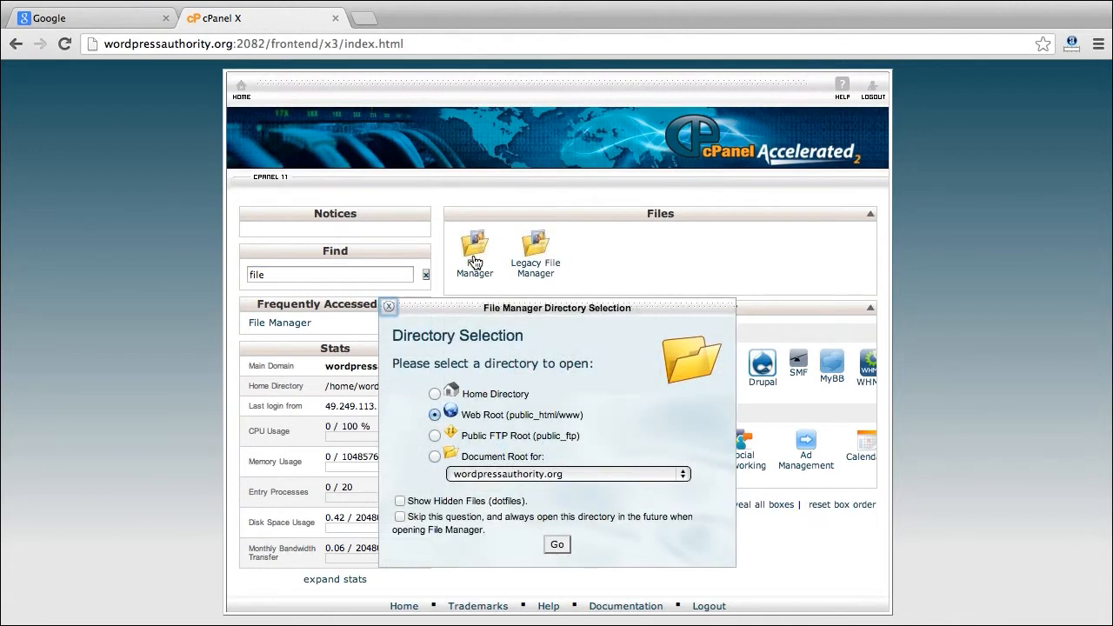
click(558, 545)
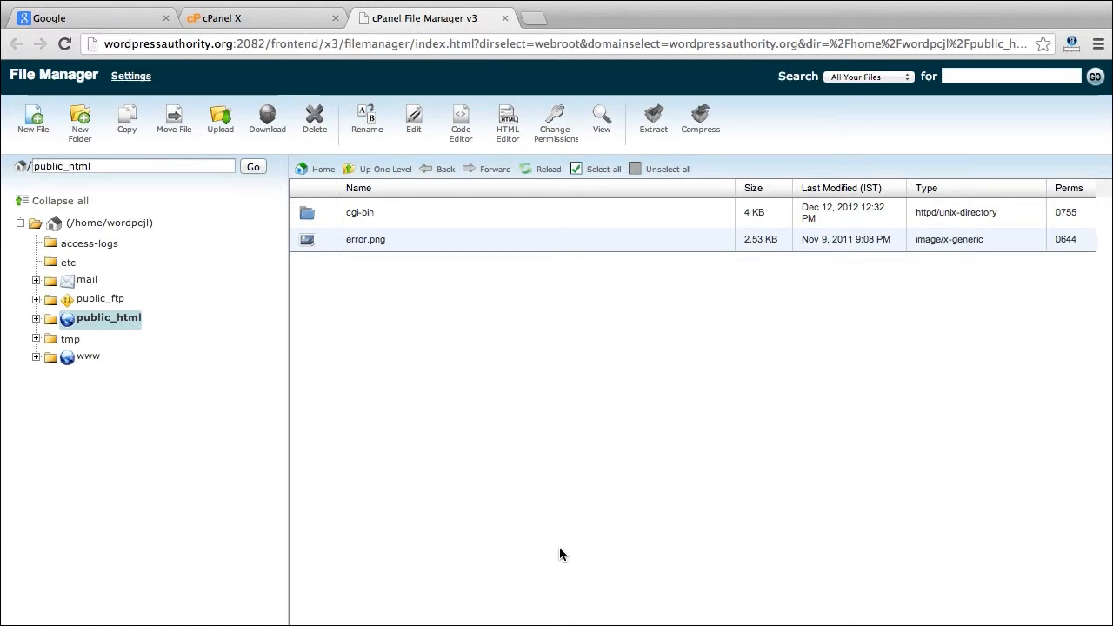
click(130, 21)
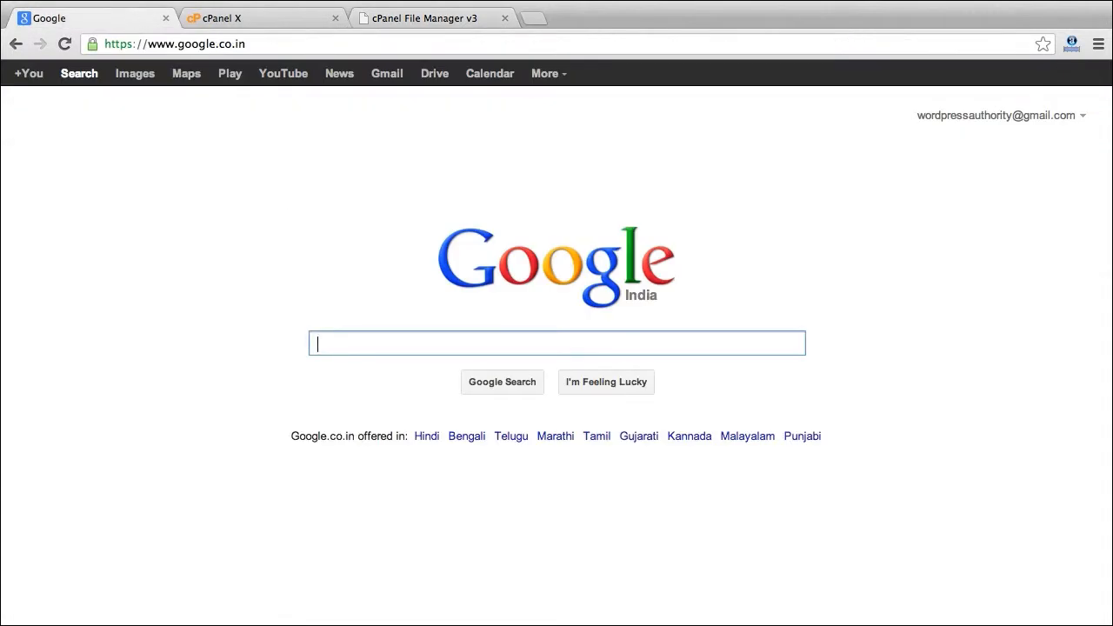
Search 'wordpress download', open the official Download WordPress page, then go back to File Manager.
text(wordpress download)
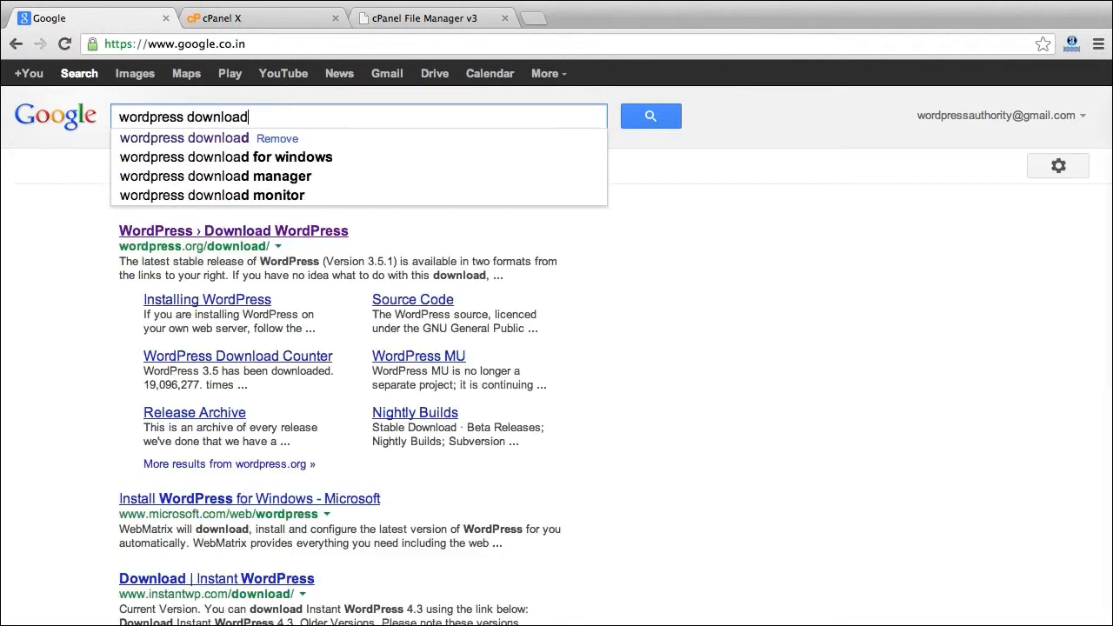
key(Return)
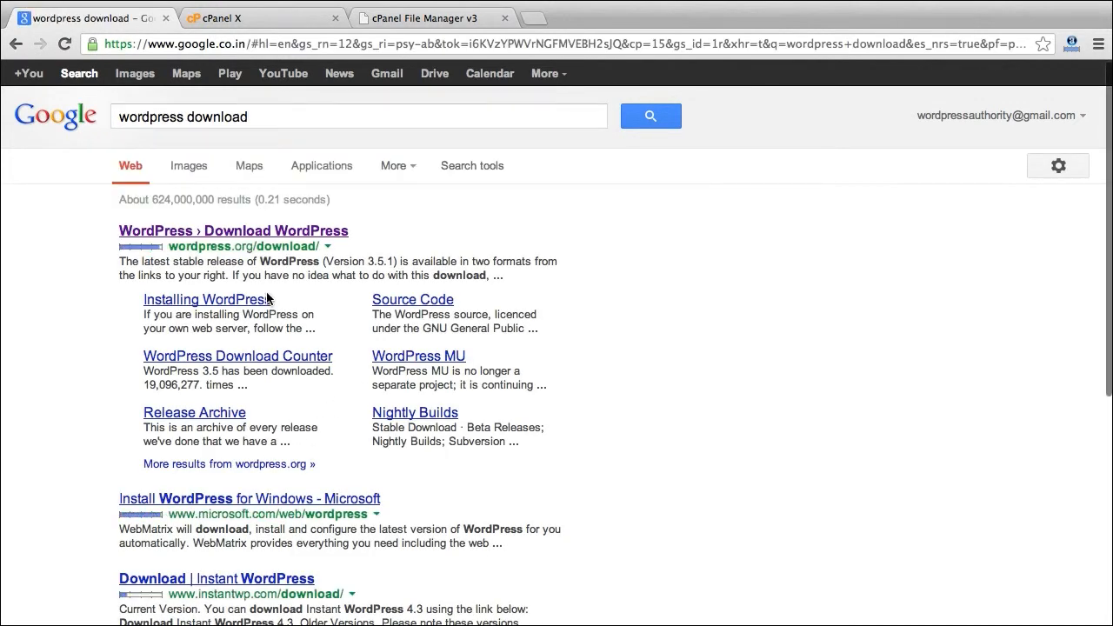
click(275, 230)
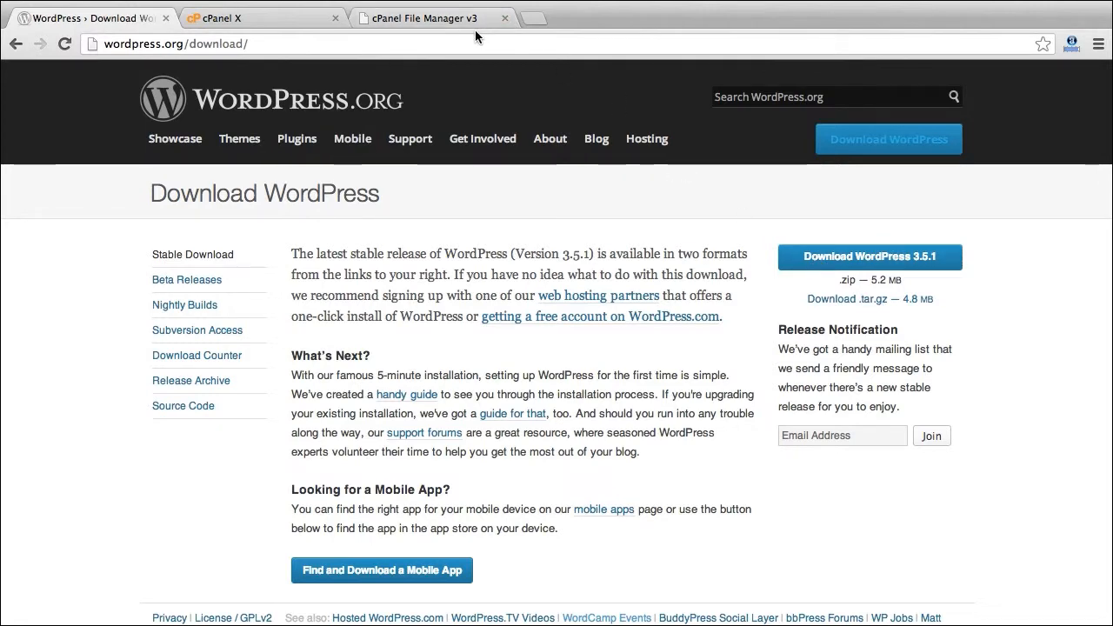
click(423, 18)
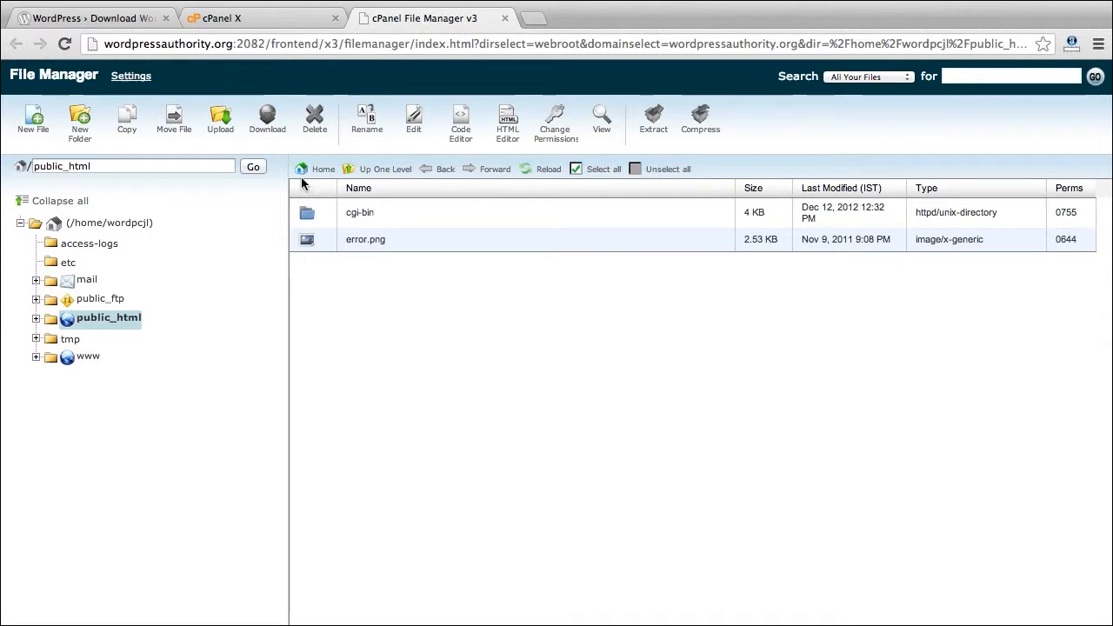
Upload wordpress 3.5.1.zip from the Desktop into public_html.
click(219, 120)
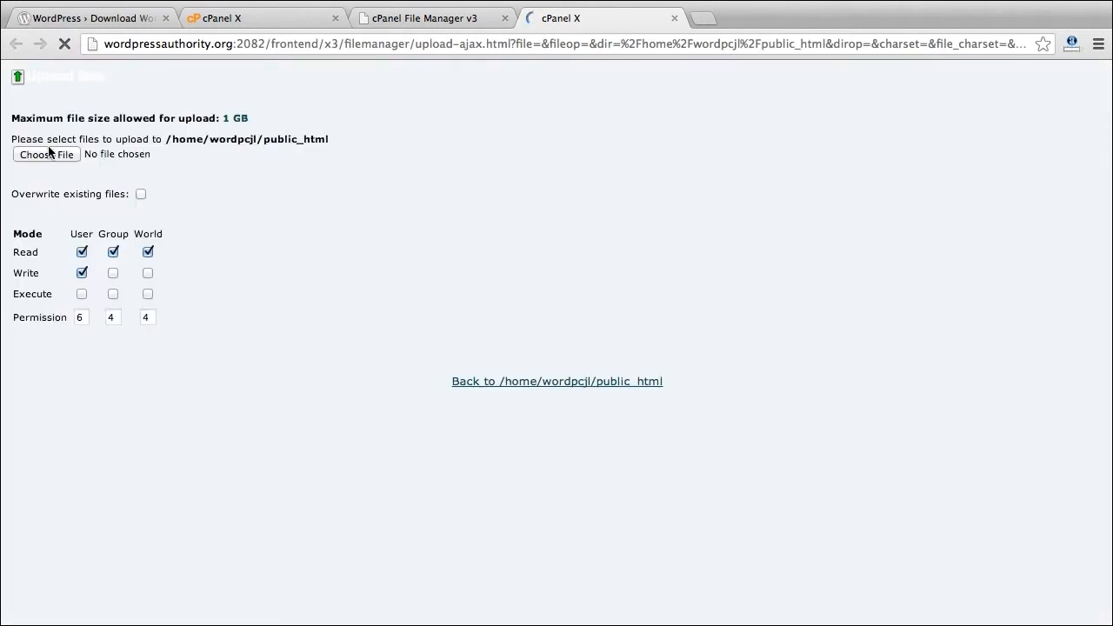
click(48, 154)
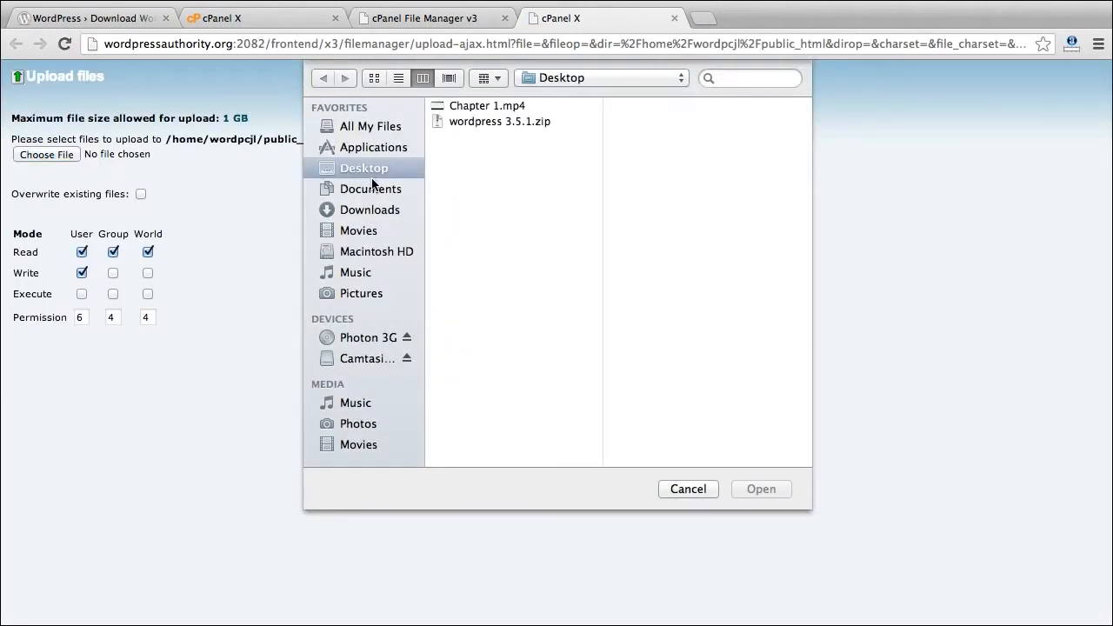
double_click(484, 121)
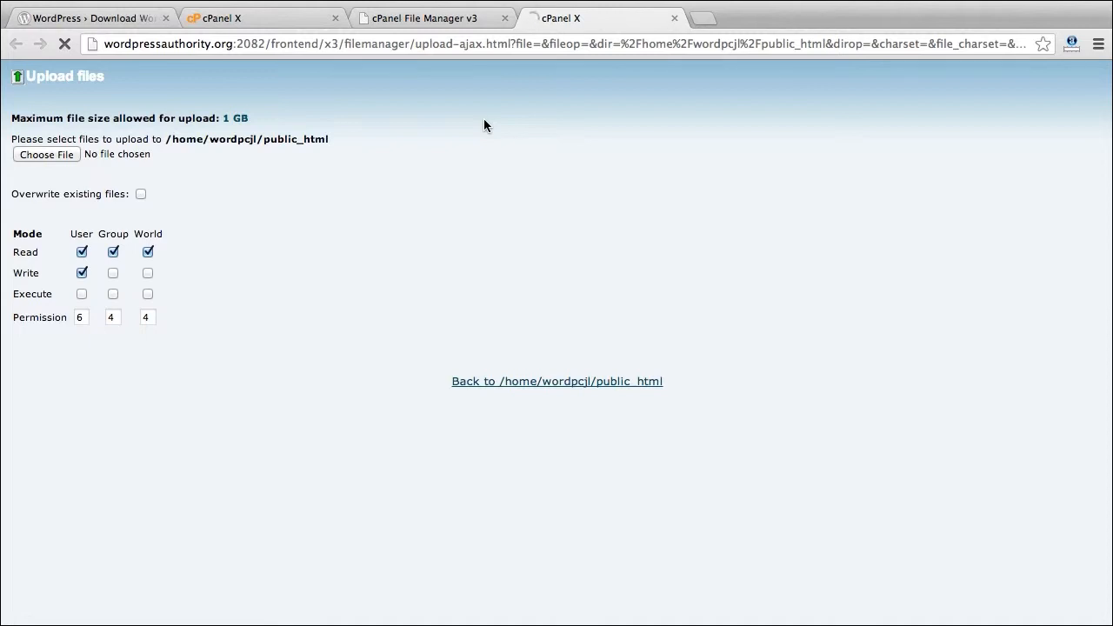
Reload the public_html listing until the 5.61 MB zip appears, then select it.
click(451, 23)
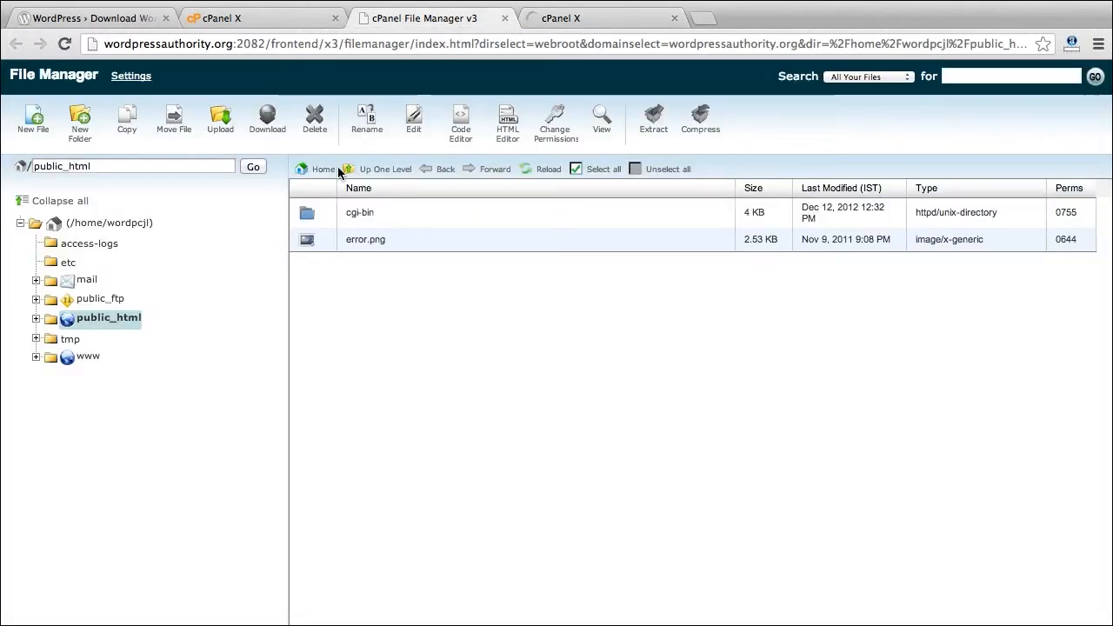
click(519, 175)
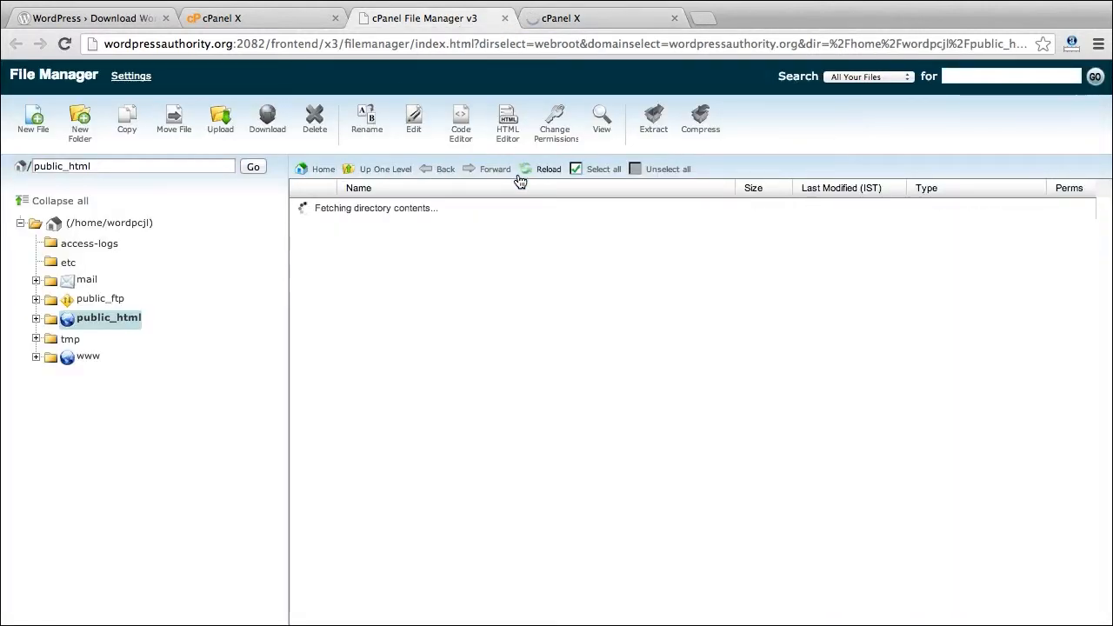
click(520, 180)
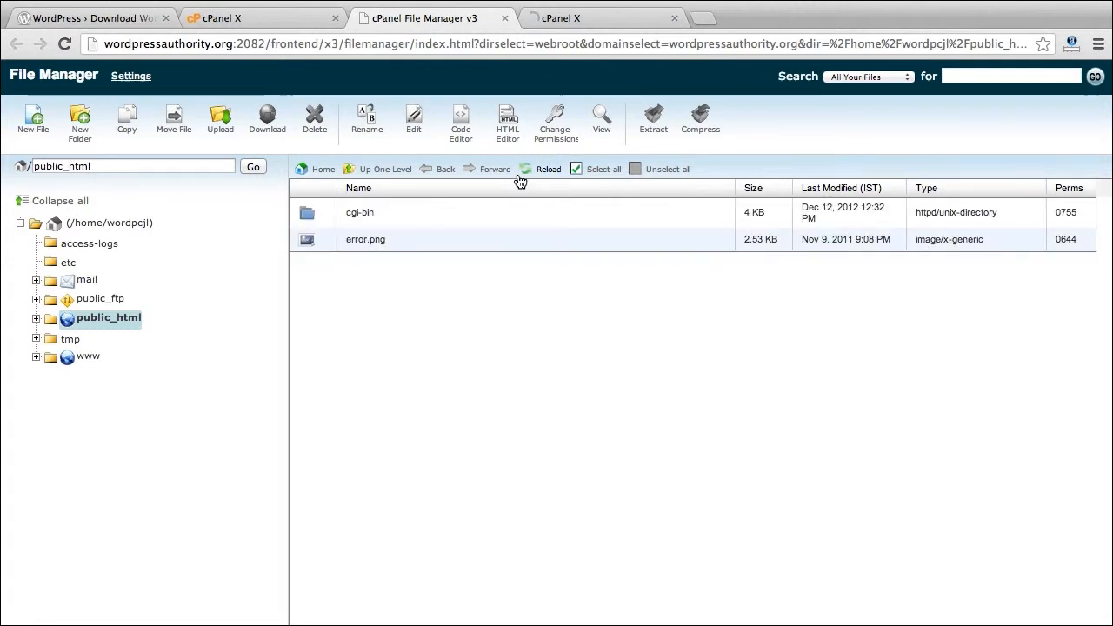
click(520, 180)
click(520, 178)
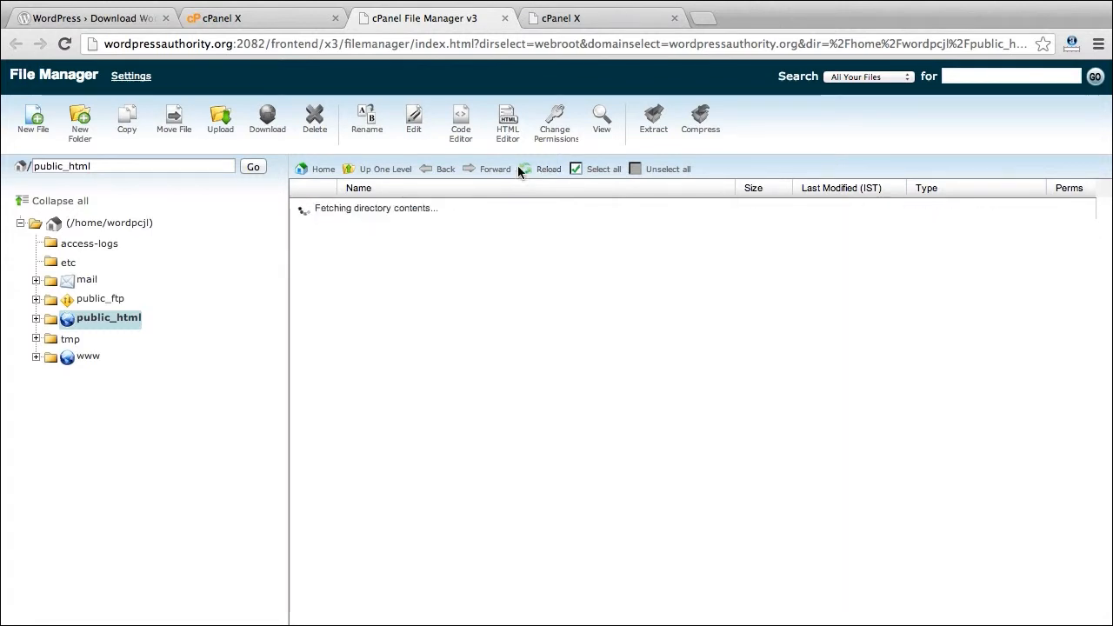
click(420, 264)
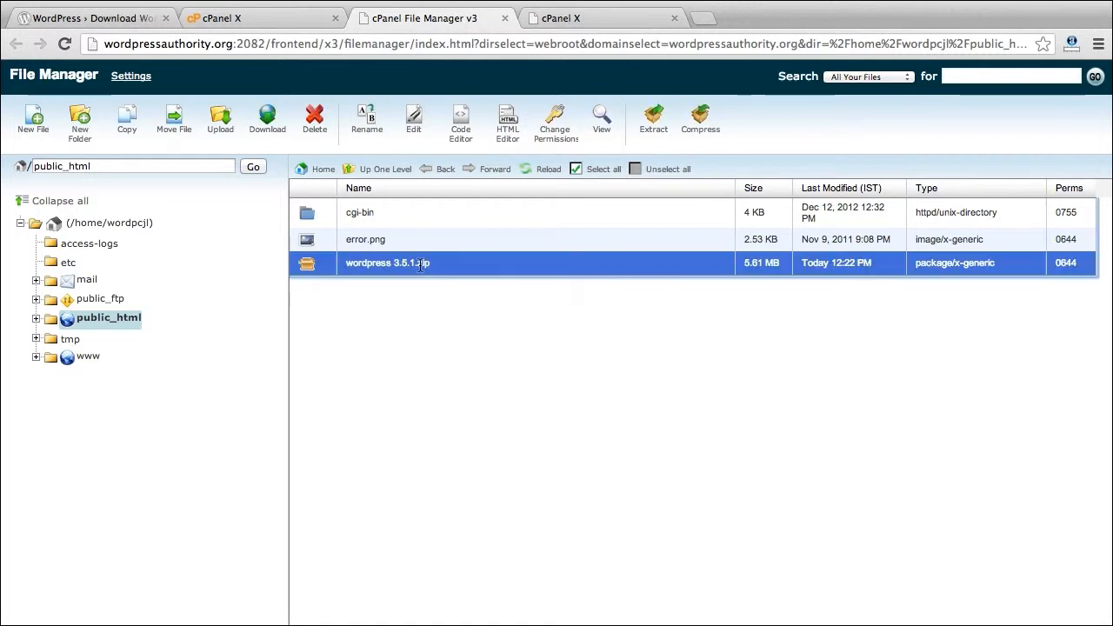
Extract wordpress 3.5.1.zip into public_html and dismiss the extraction results.
right_click(419, 264)
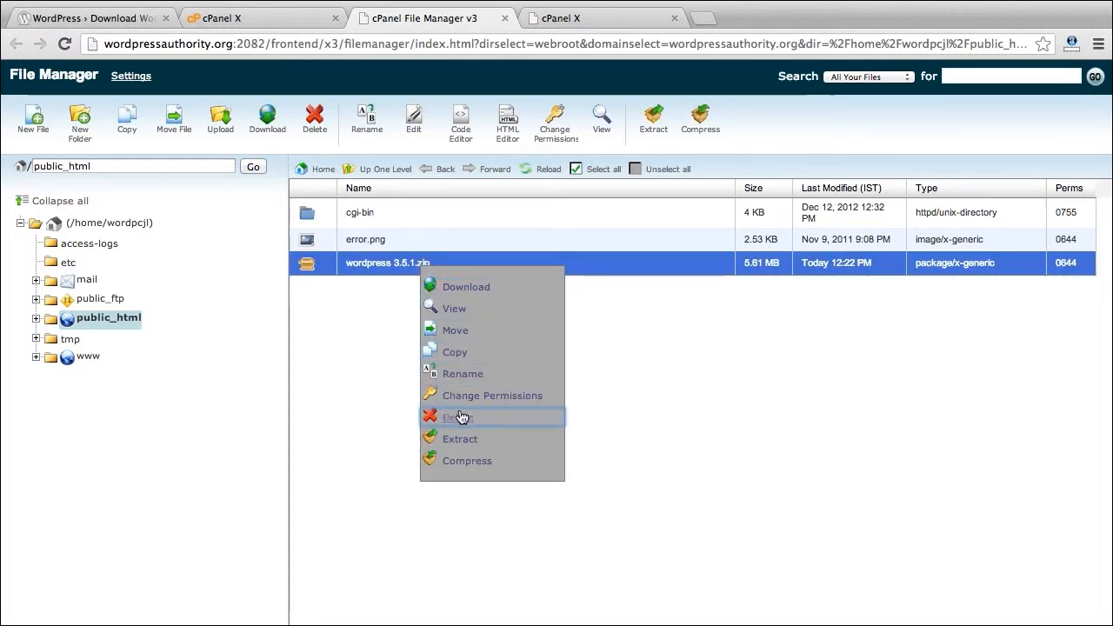
click(476, 449)
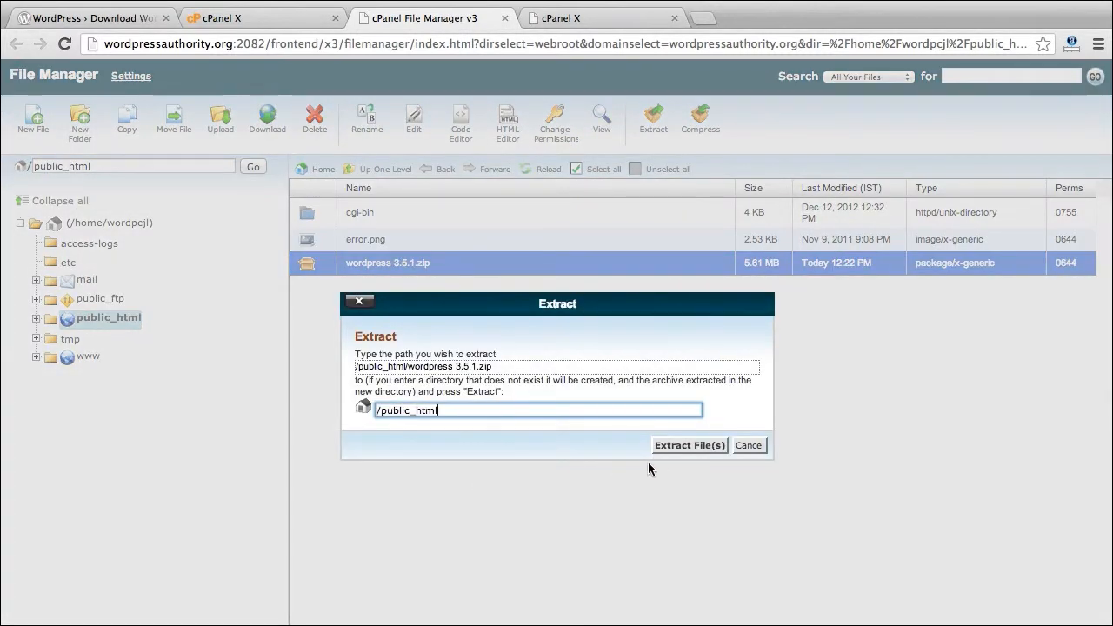
click(675, 448)
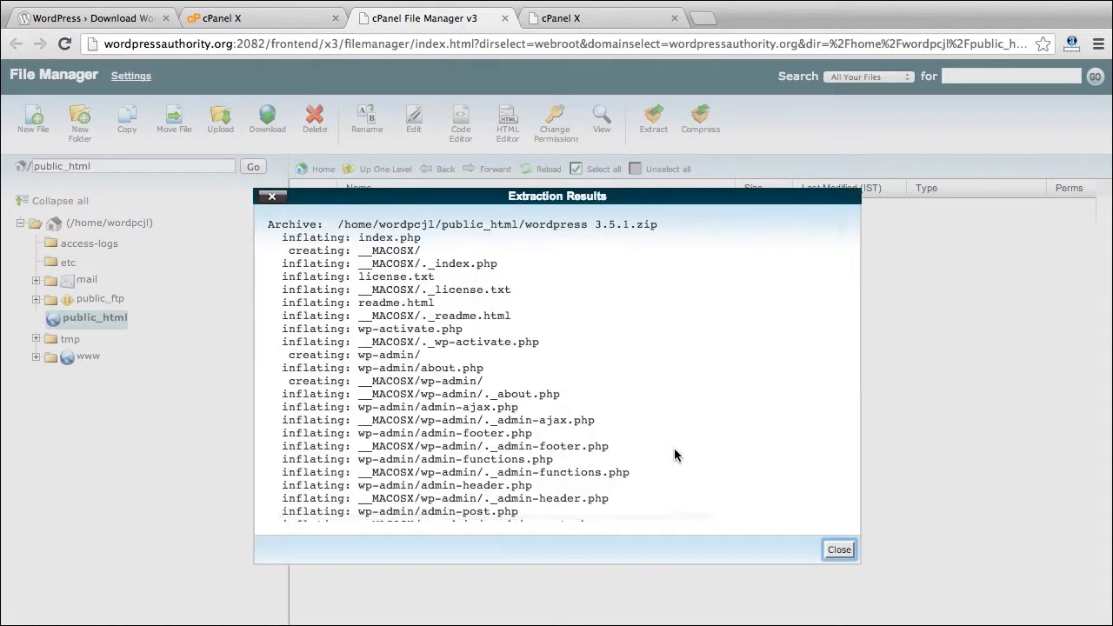
click(839, 549)
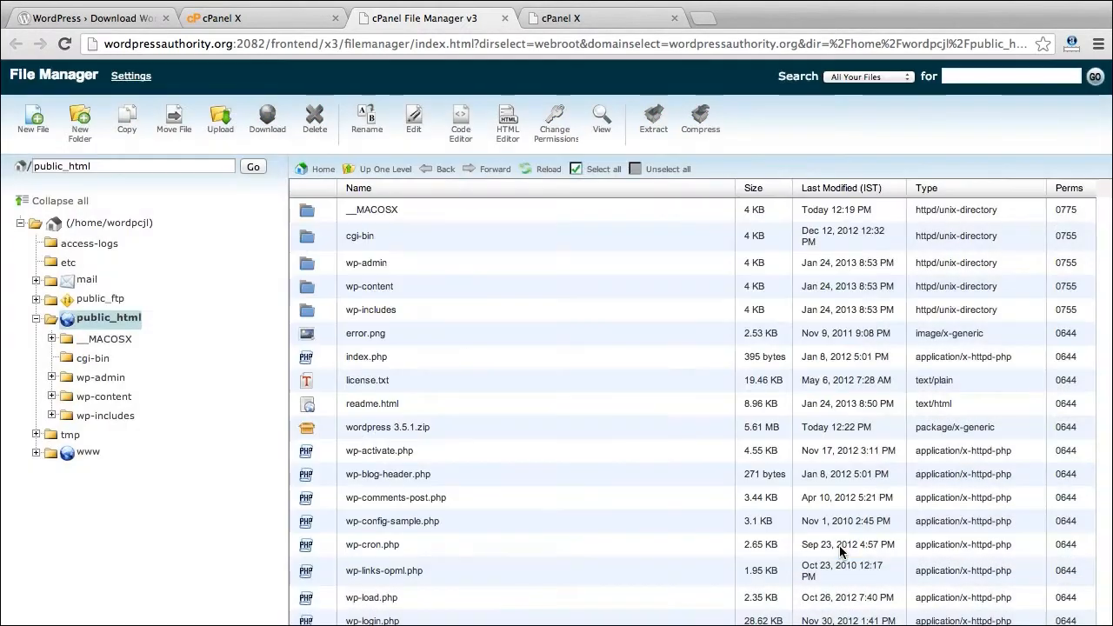
scroll(547, 361, down, 2)
scroll(543, 361, up, 3)
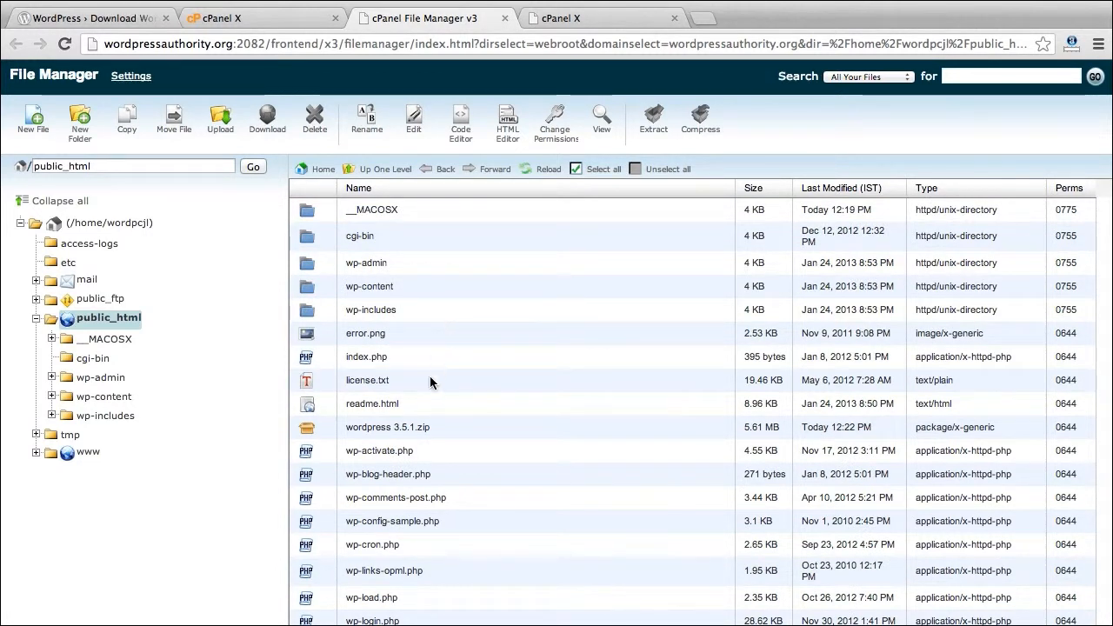
Delete wordpress 3.5.1.zip from public_html and return to the cPanel home tab.
right_click(393, 424)
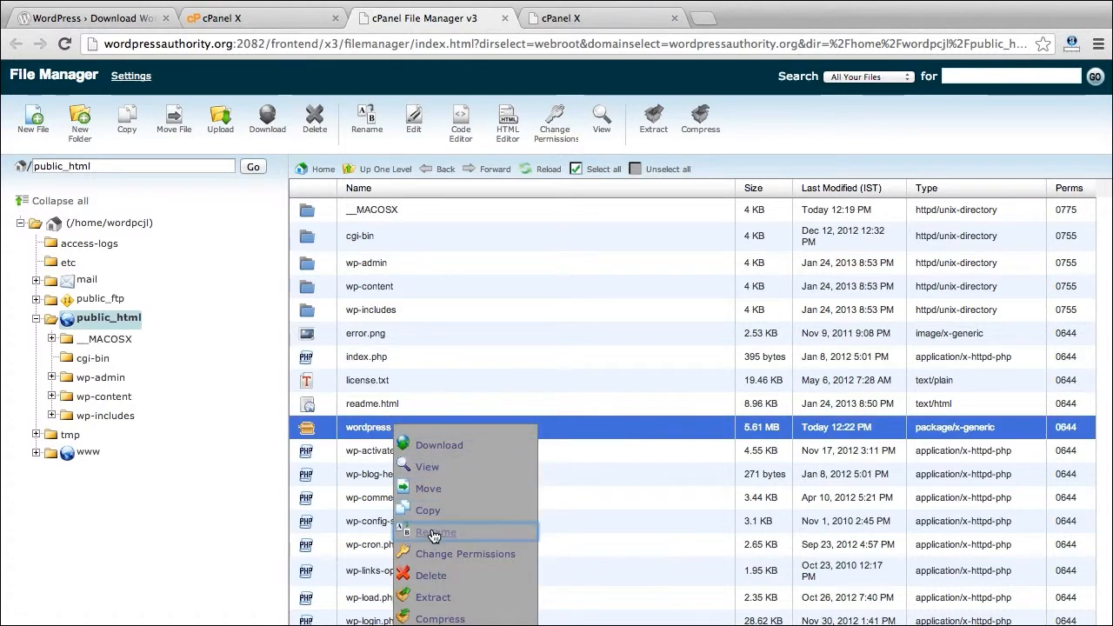
click(430, 577)
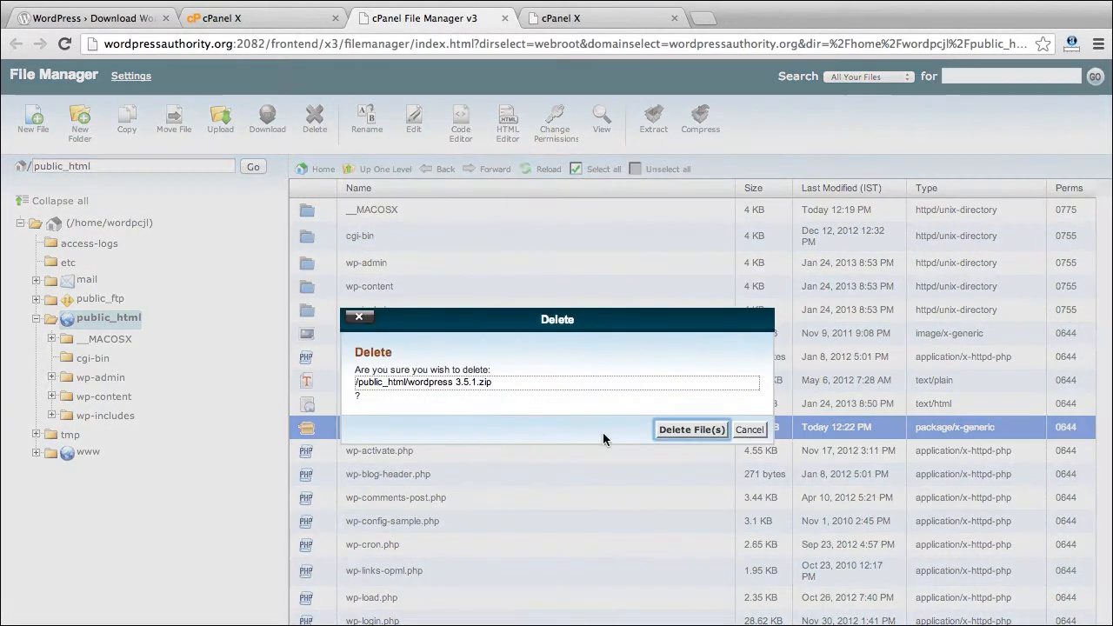
click(670, 431)
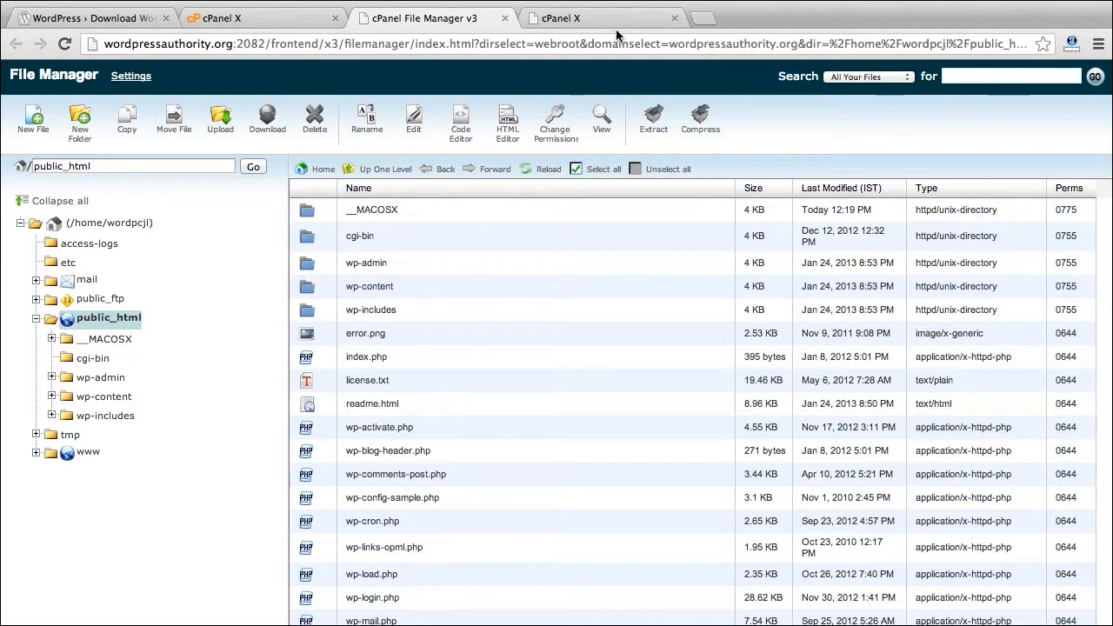
click(306, 19)
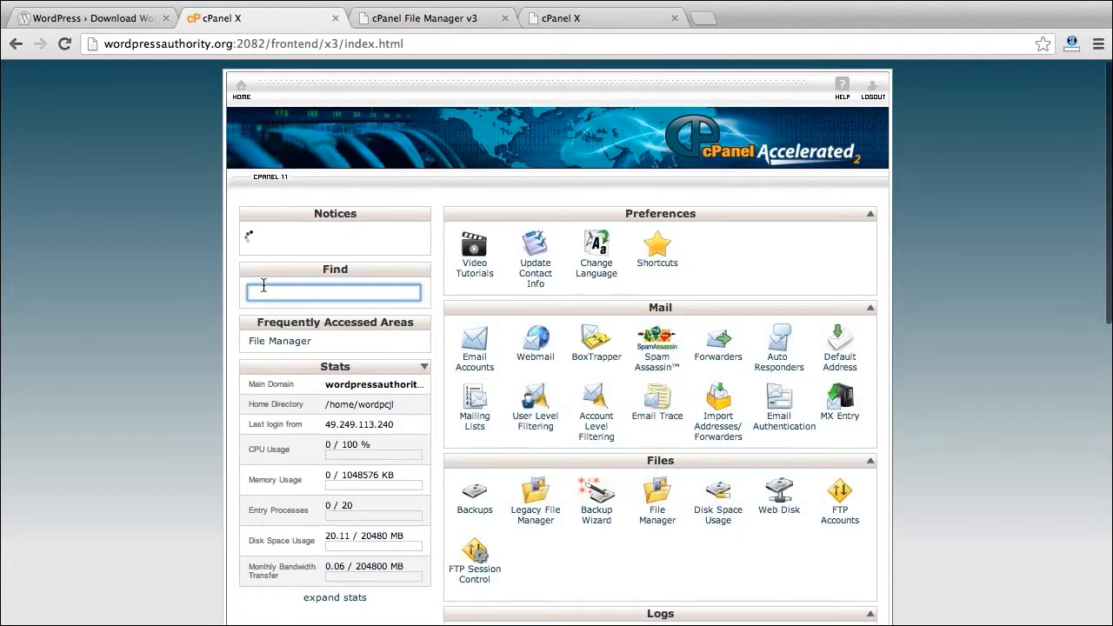
Create the MySQL database 'authority' (wordpcjl_authority) on the MySQL Databases page.
text(data)
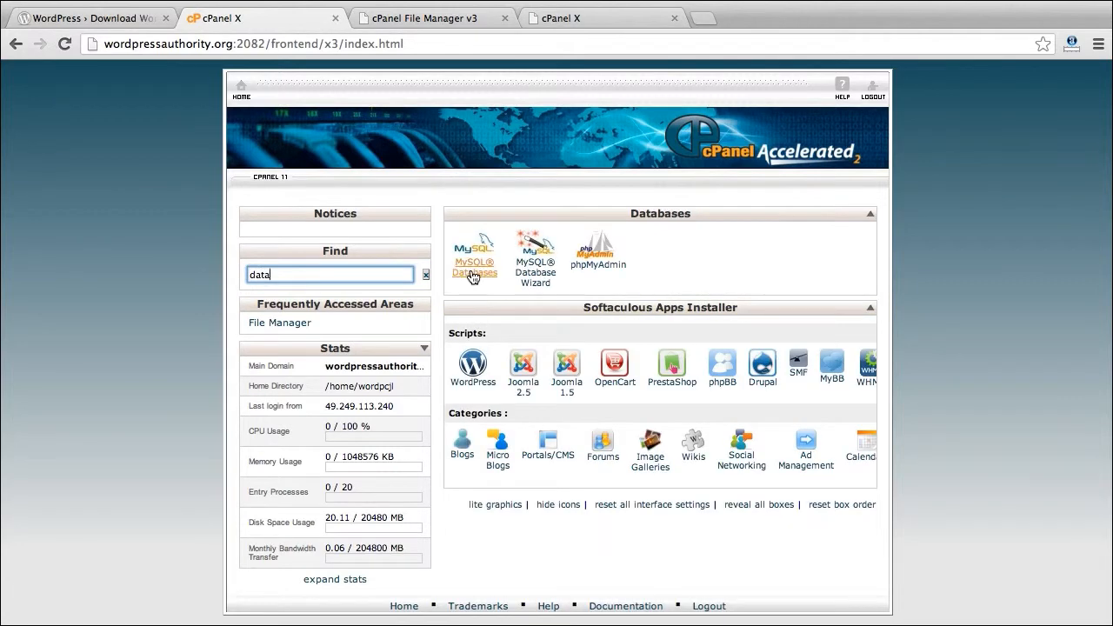
click(472, 276)
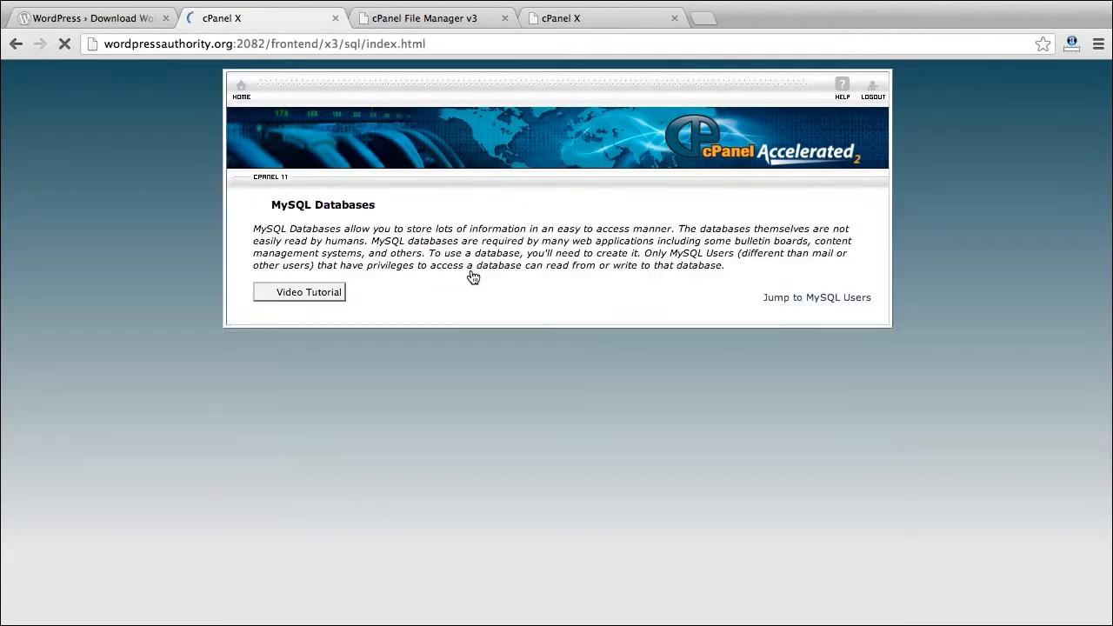
click(418, 359)
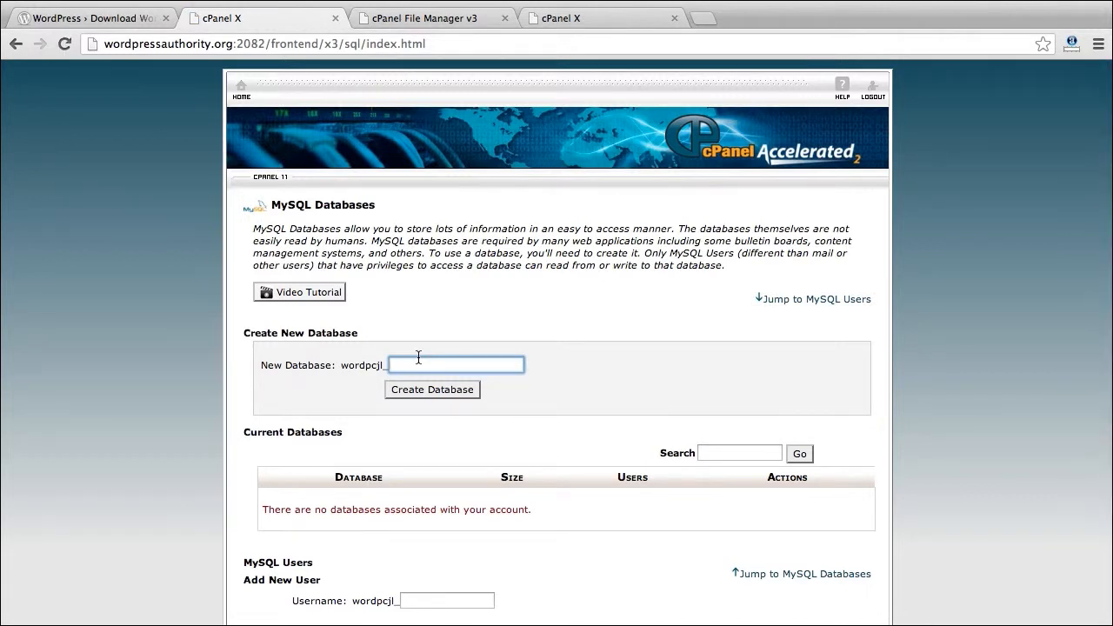
text(authority)
click(415, 389)
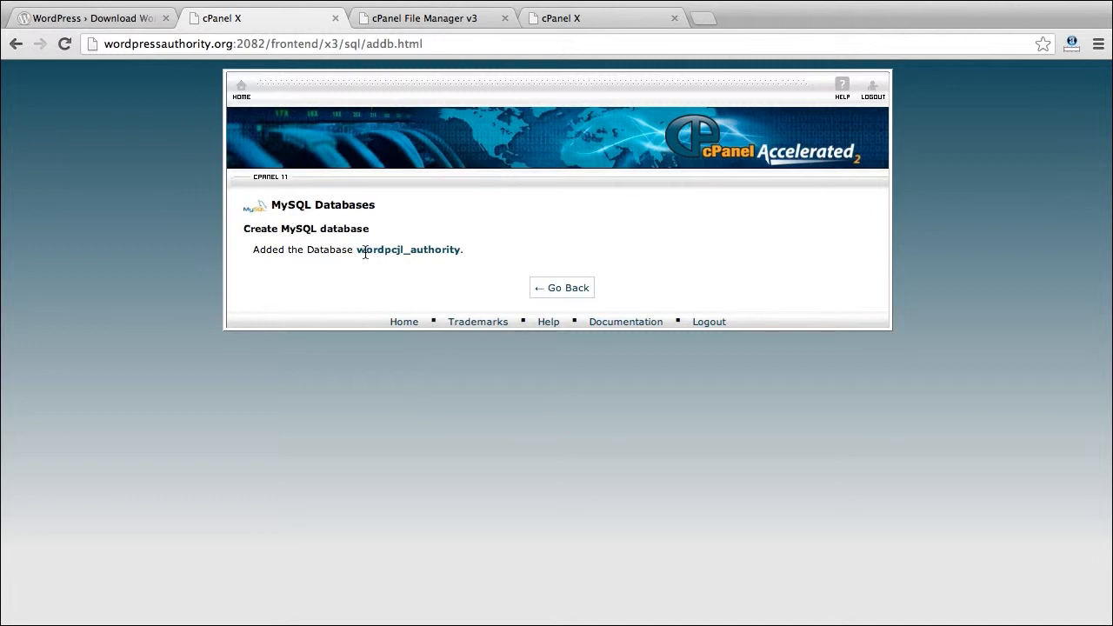
Go back to MySQL Databases and scroll down to the Add New User form.
mouse_move(357, 249)
mouse_down()
mouse_move(454, 249)
mouse_move(358, 254)
mouse_up()
click(457, 260)
click(316, 284)
click(538, 291)
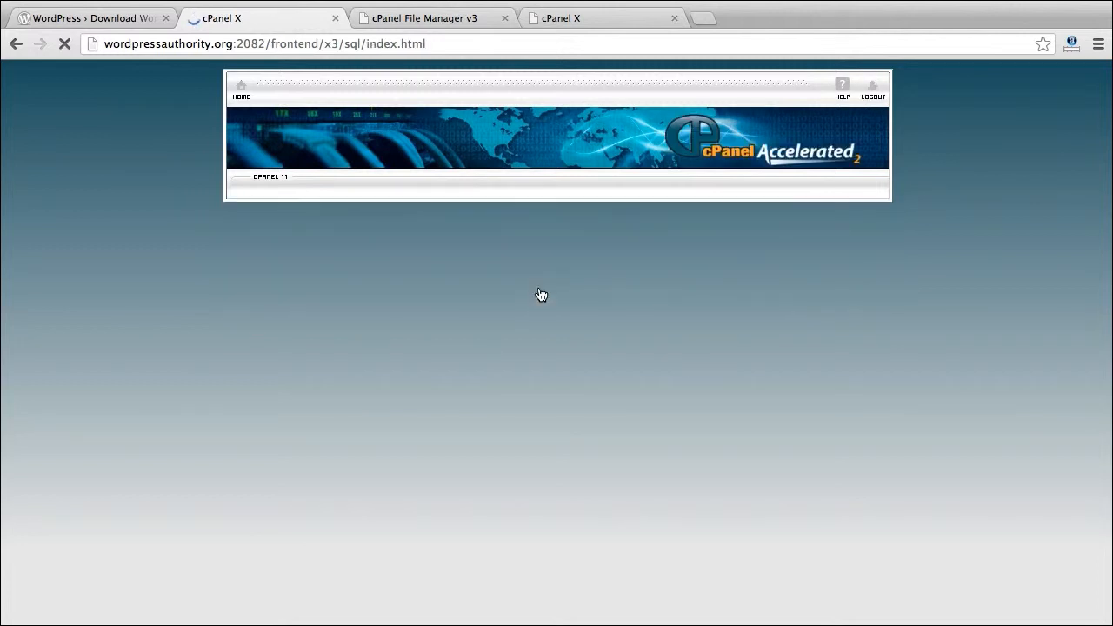
scroll(538, 293, down, 4)
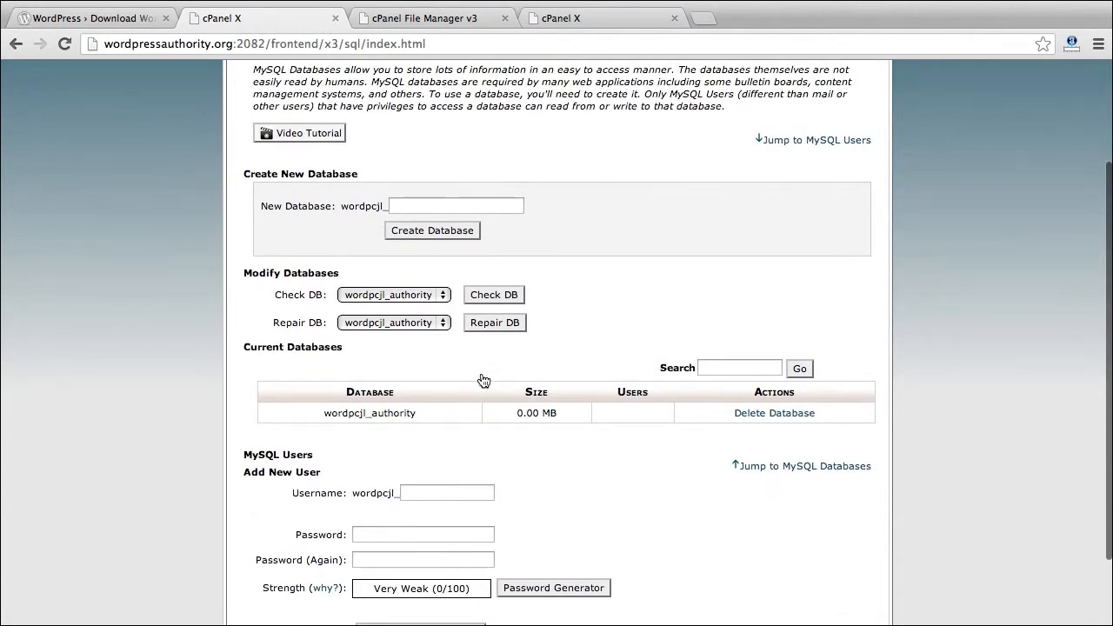
scroll(397, 418, down, 4)
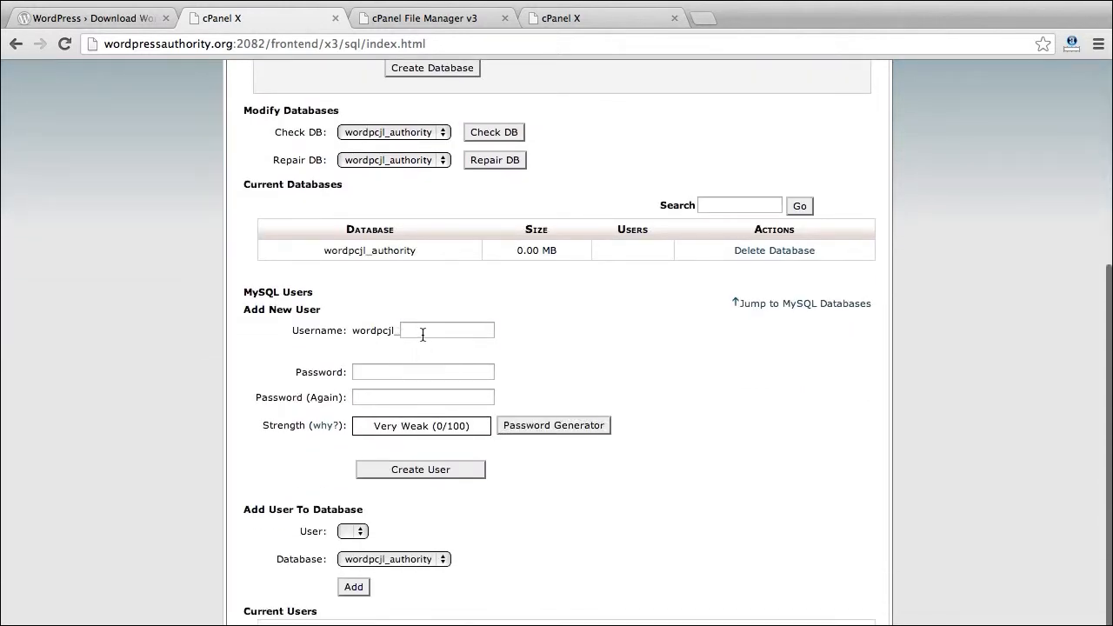
Enter 'user' as the new MySQL username.
click(423, 332)
text(authorit)
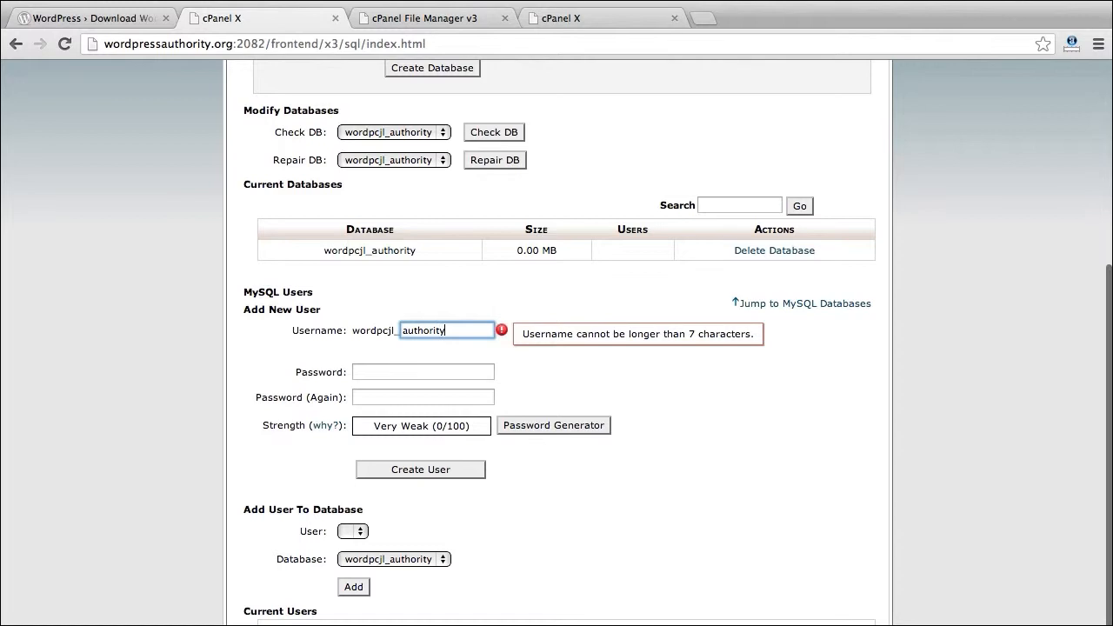
text(y)
key(BackSpace)
key(BackSpace)
key(BackSpace)
key(BackSpace)
key(BackSpace)
key(BackSpace)
key(BackSpace)
key(BackSpace)
key(BackSpace)
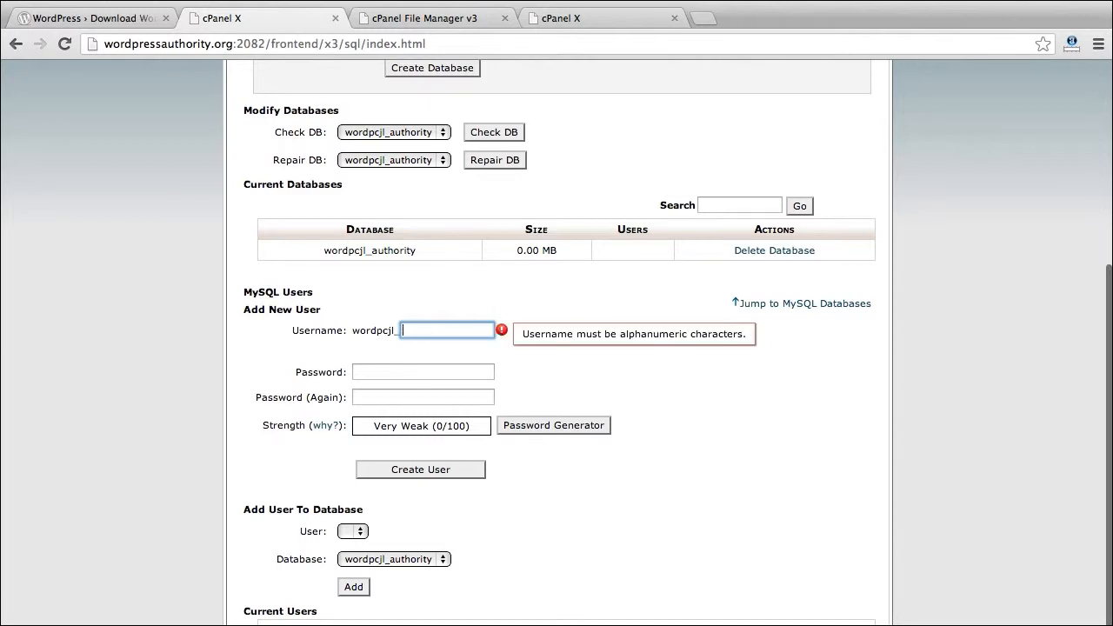
text(user)
Enter and confirm a matching password, then create the MySQL user wordpcjl_user.
click(416, 373)
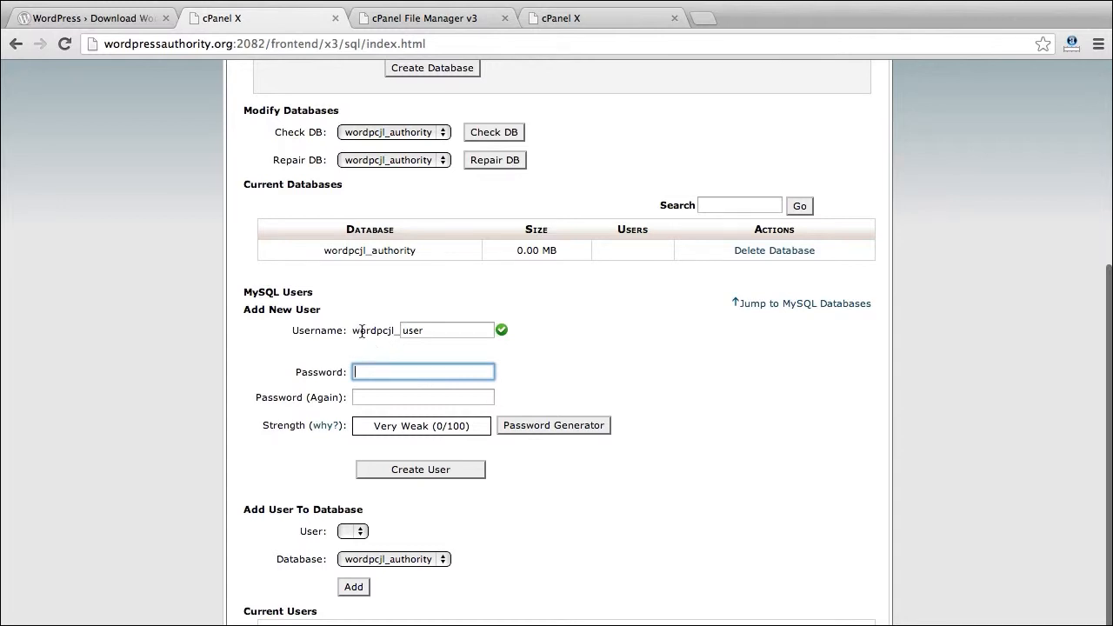
text(a••)
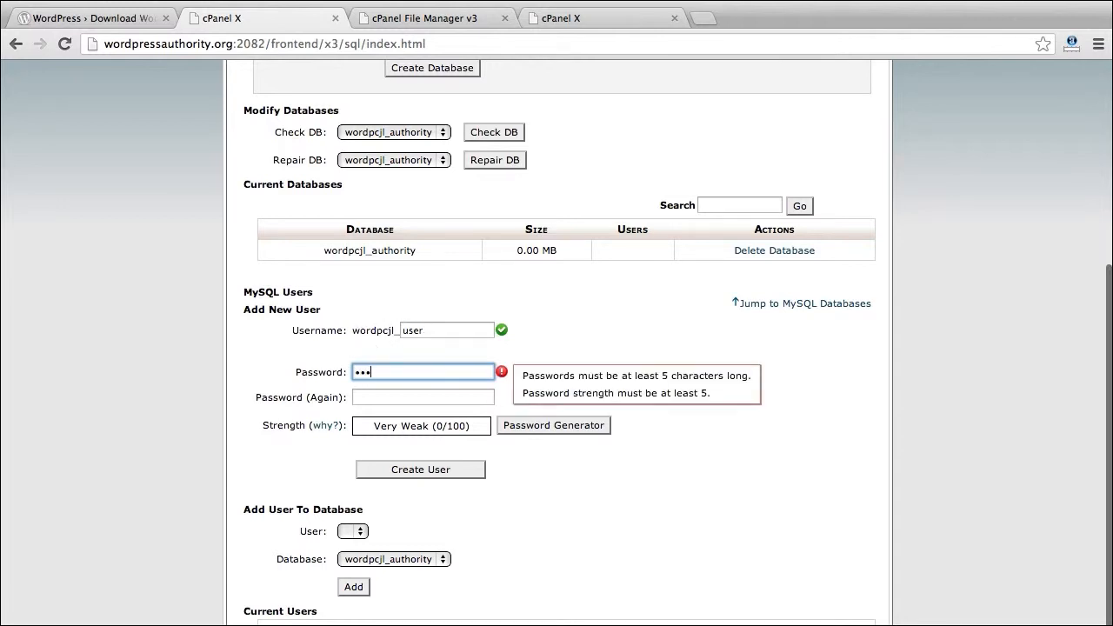
text(••••••••)
key(Tab)
text(•••)
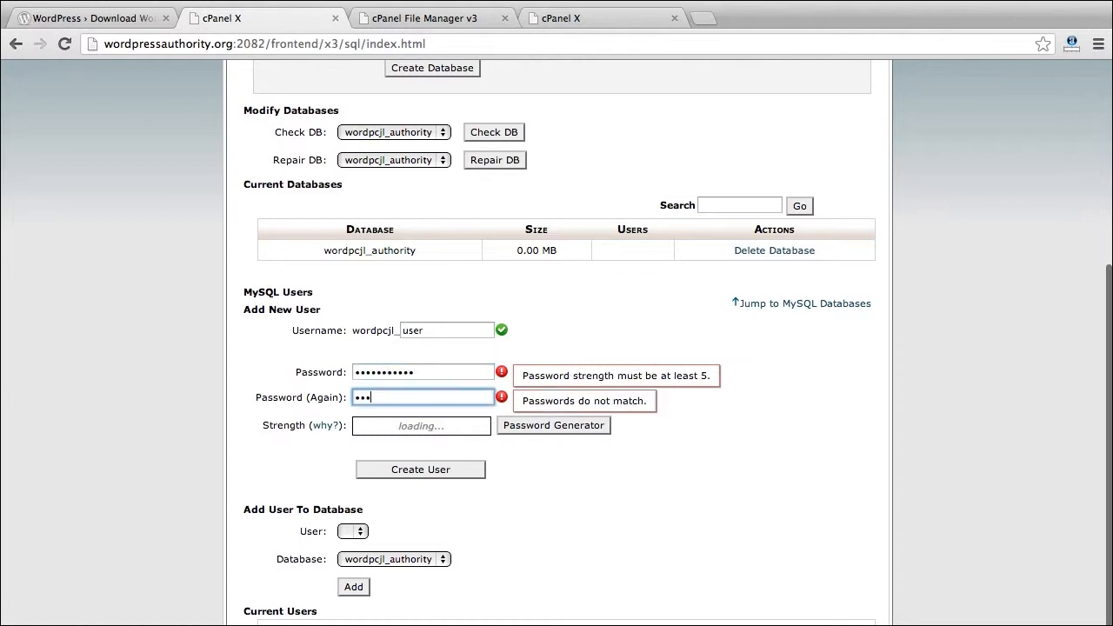
text(••••••••)
double_click(406, 374)
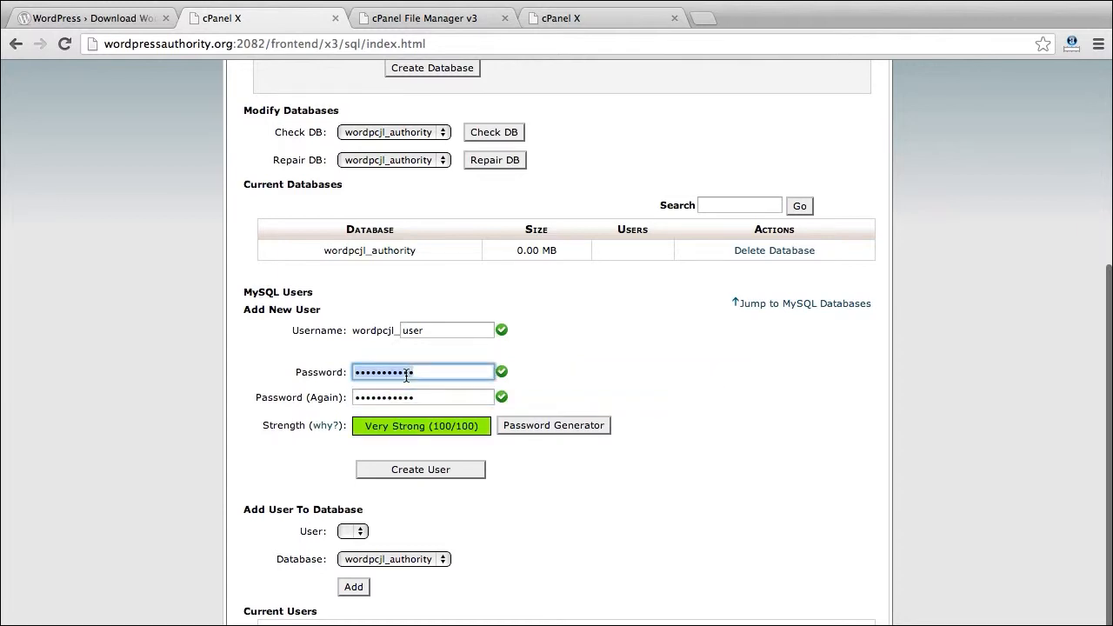
text(•••••••••)
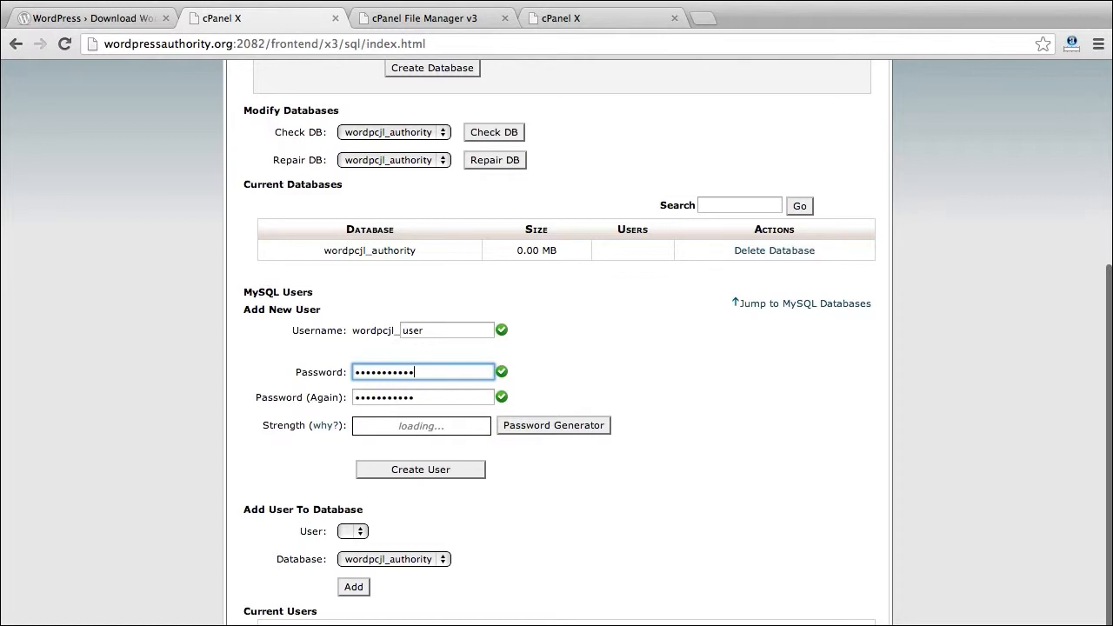
key(Tab)
text(••••••••••)
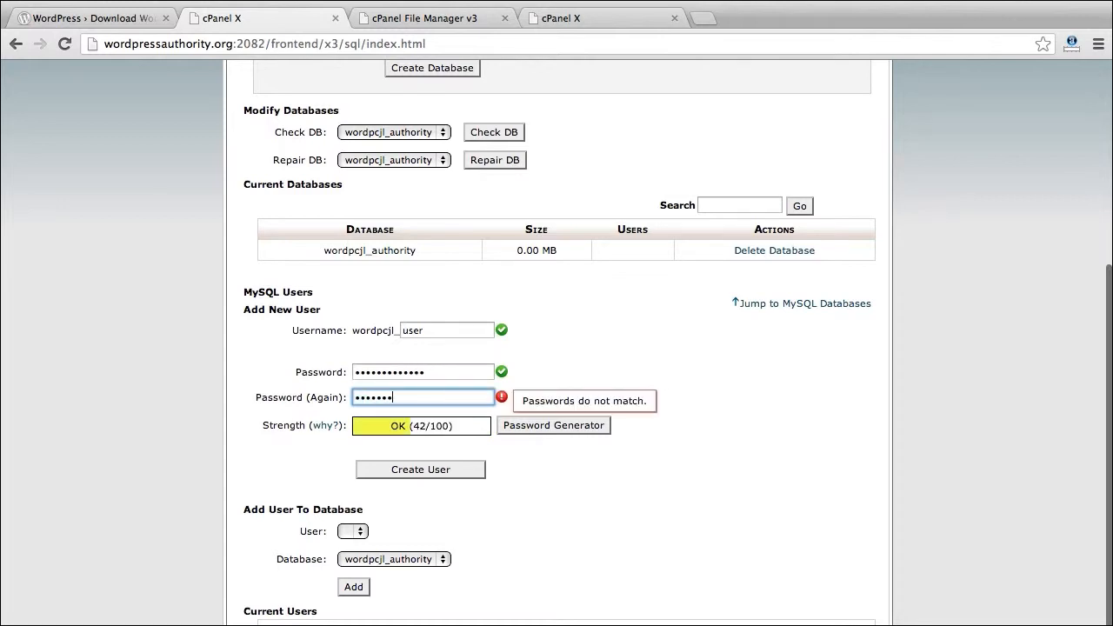
text(•)
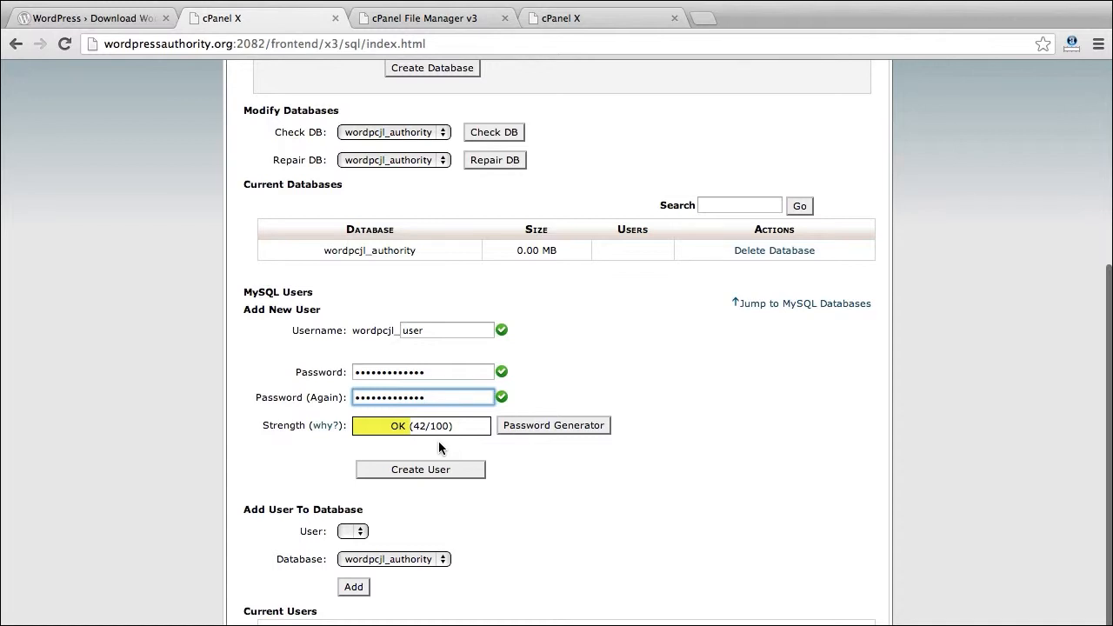
click(439, 469)
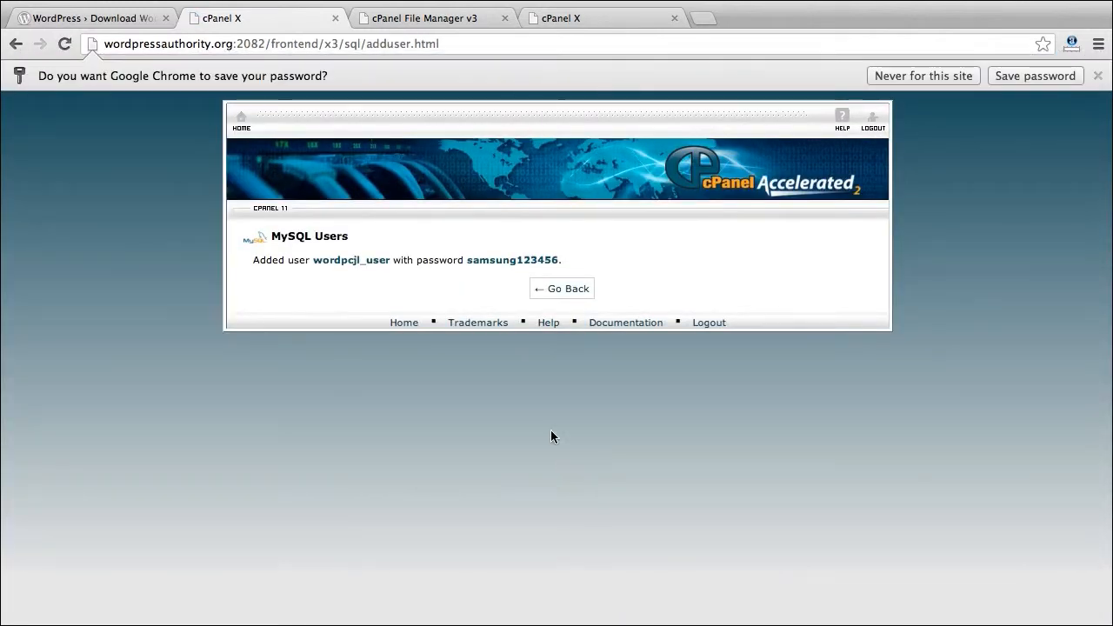
Return to MySQL Databases, scroll to Add User To Database, and choose wordpcjl_user.
click(563, 295)
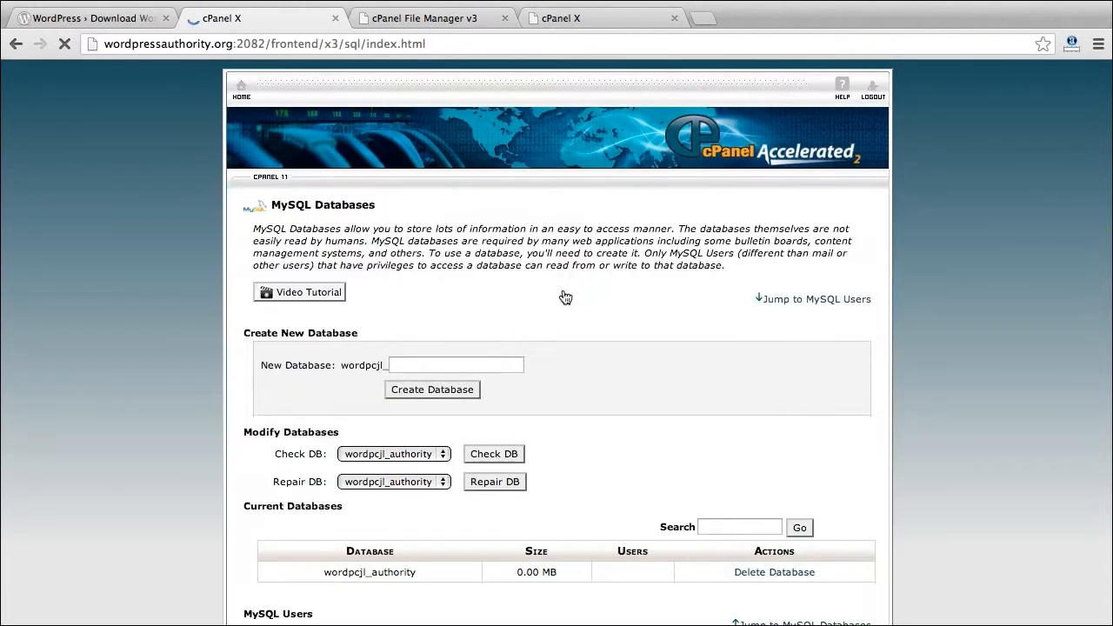
scroll(563, 298, down, 1)
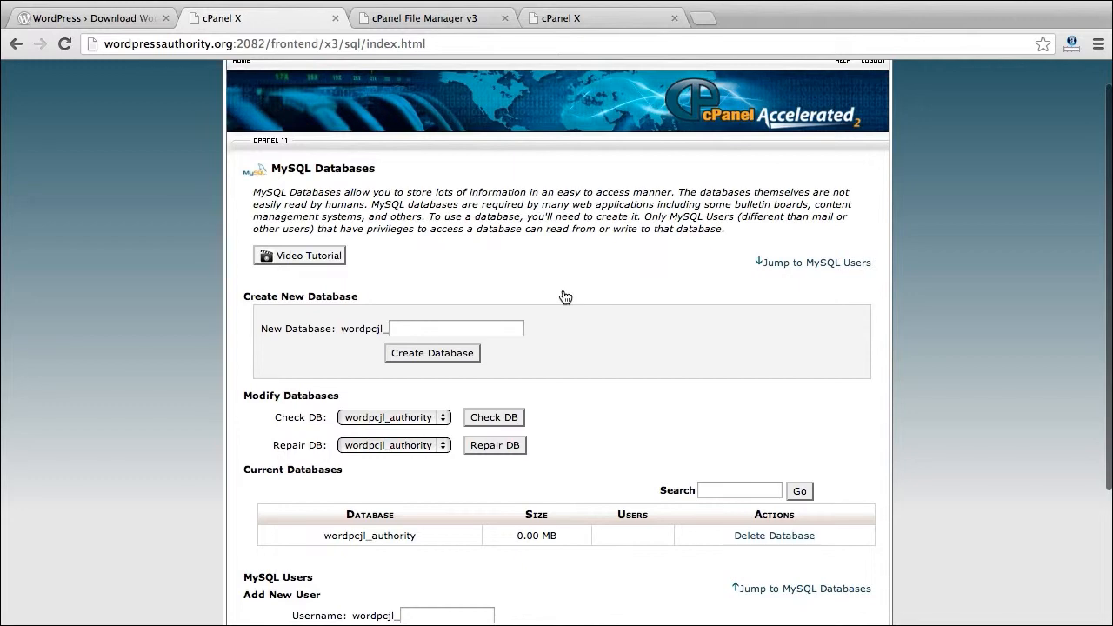
scroll(565, 297, down, 3)
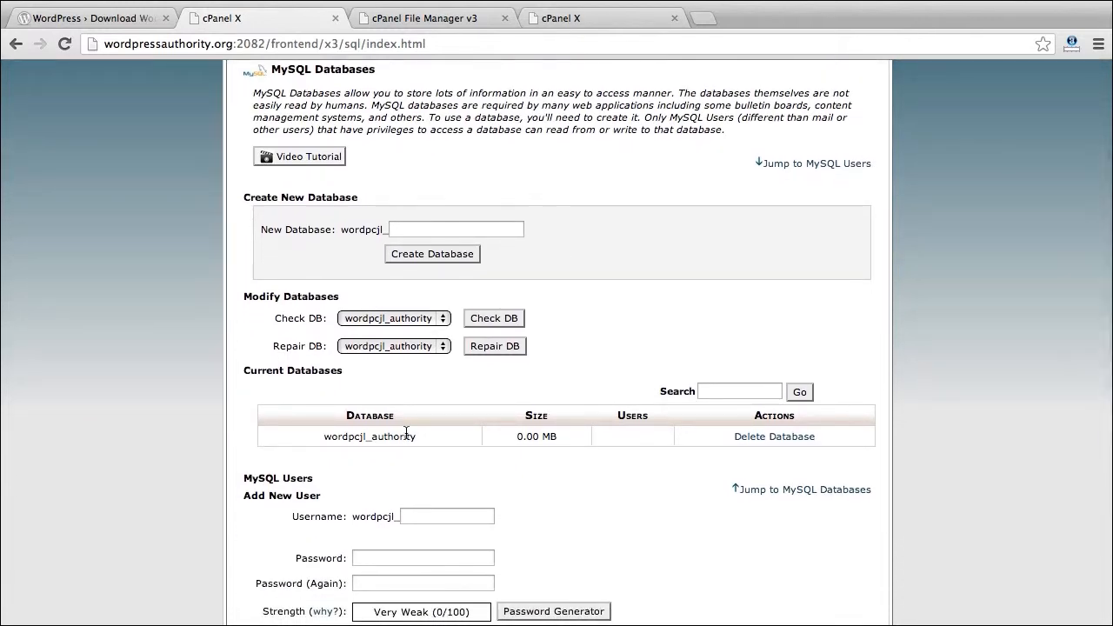
scroll(423, 436, down, 6)
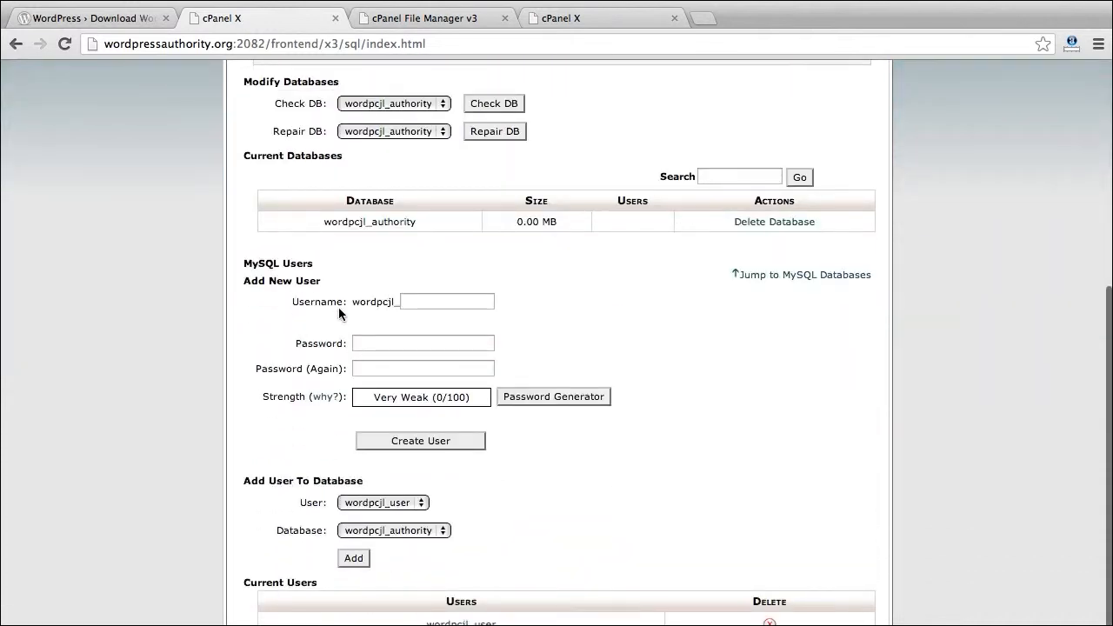
drag(325, 263, 252, 262)
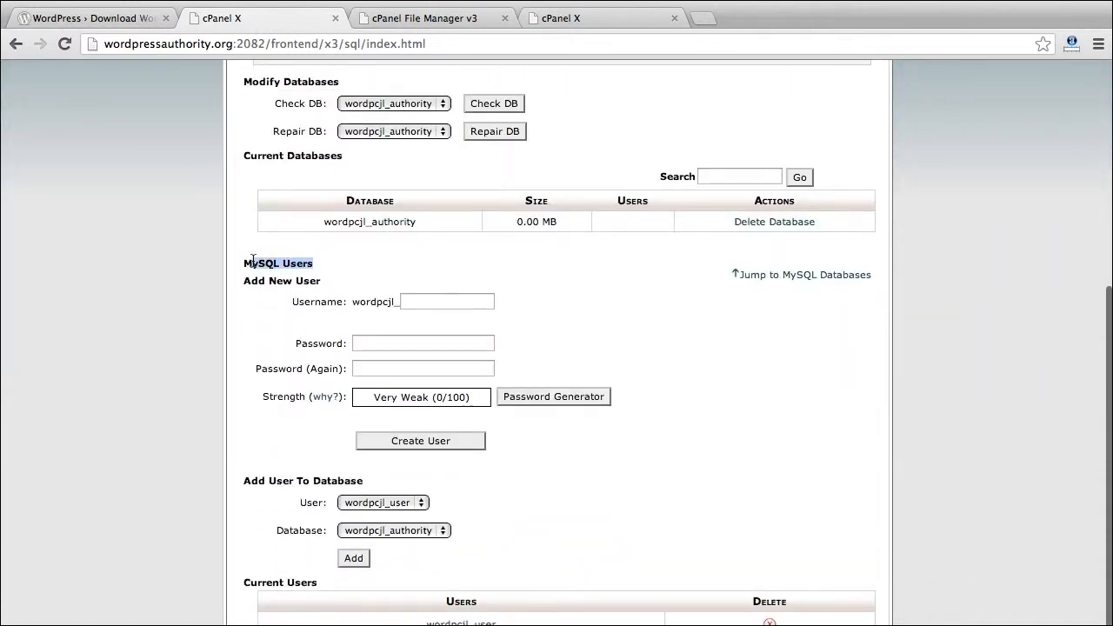
scroll(547, 347, down, 2)
click(248, 481)
drag(249, 481, 361, 478)
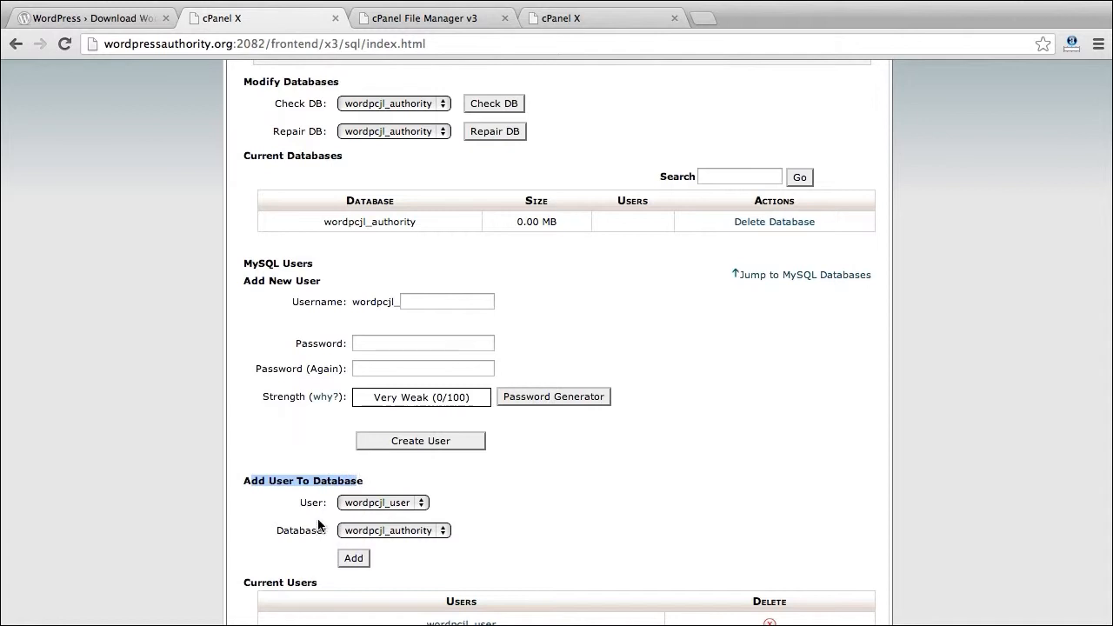
click(383, 502)
click(478, 499)
Add wordpcjl_user to wordpcjl_authority with ALL PRIVILEGES and save the changes.
click(355, 559)
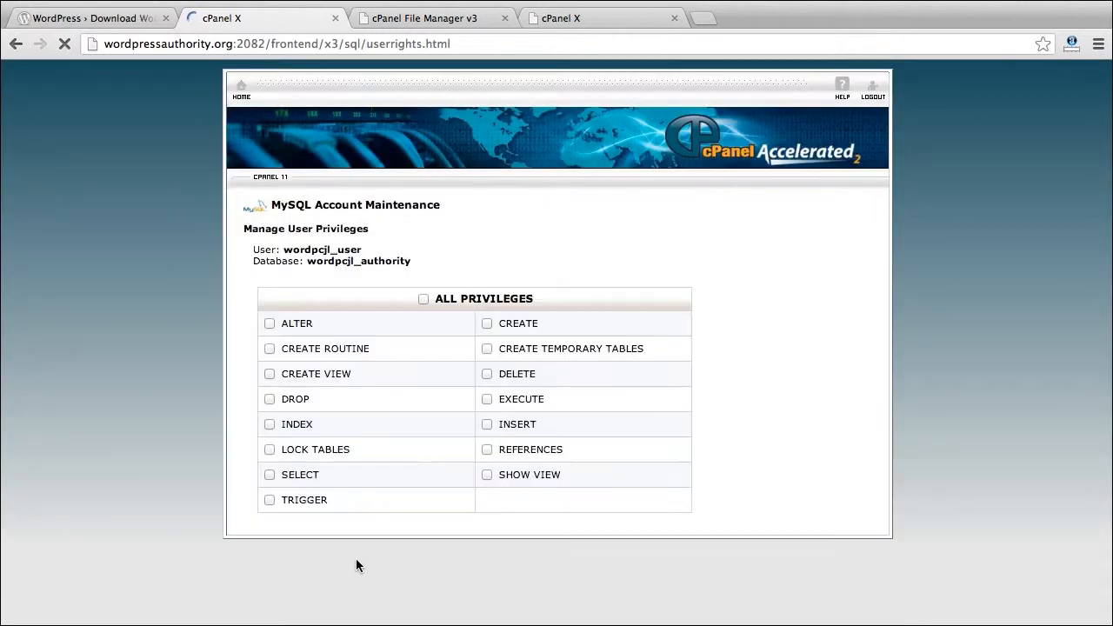
click(424, 299)
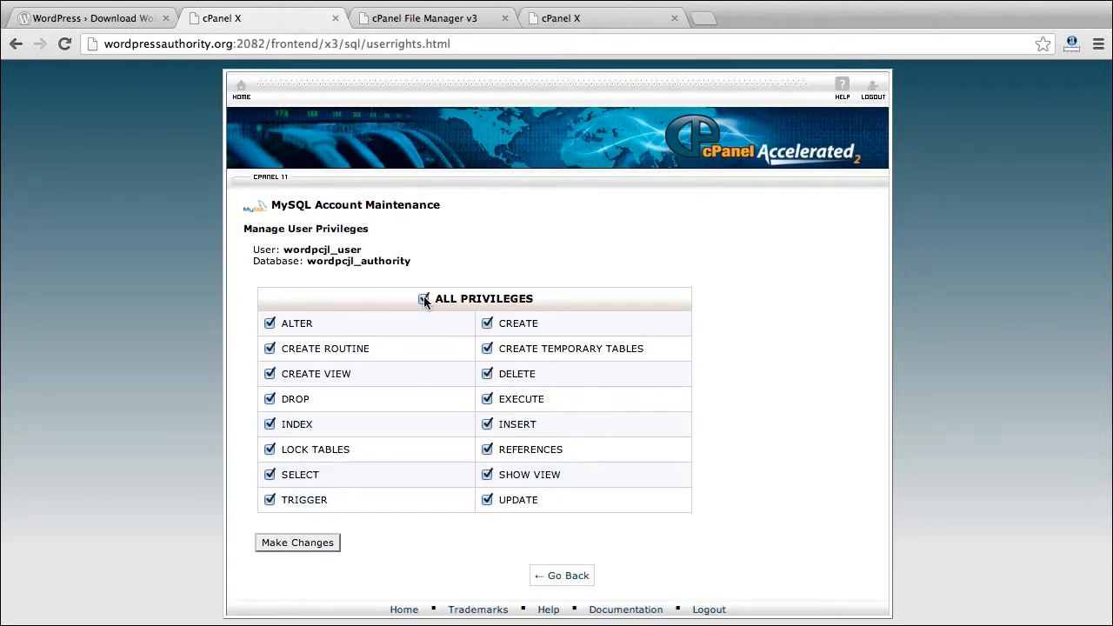
click(306, 547)
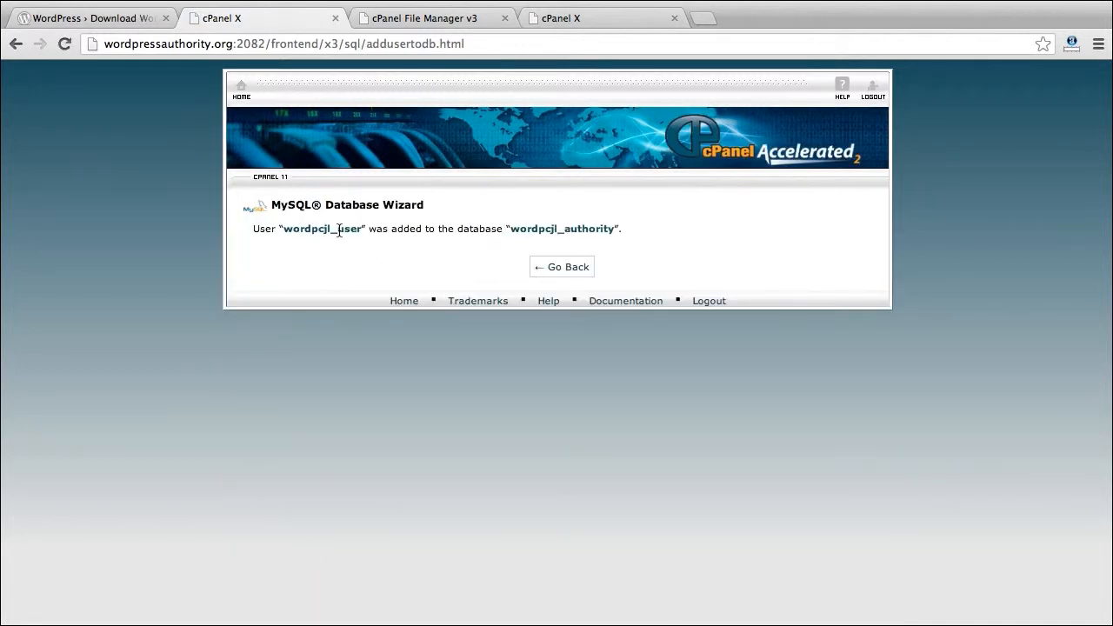
Back on the MySQL Databases overview, copy the user name wordpcjl_user and open a new tab.
click(562, 270)
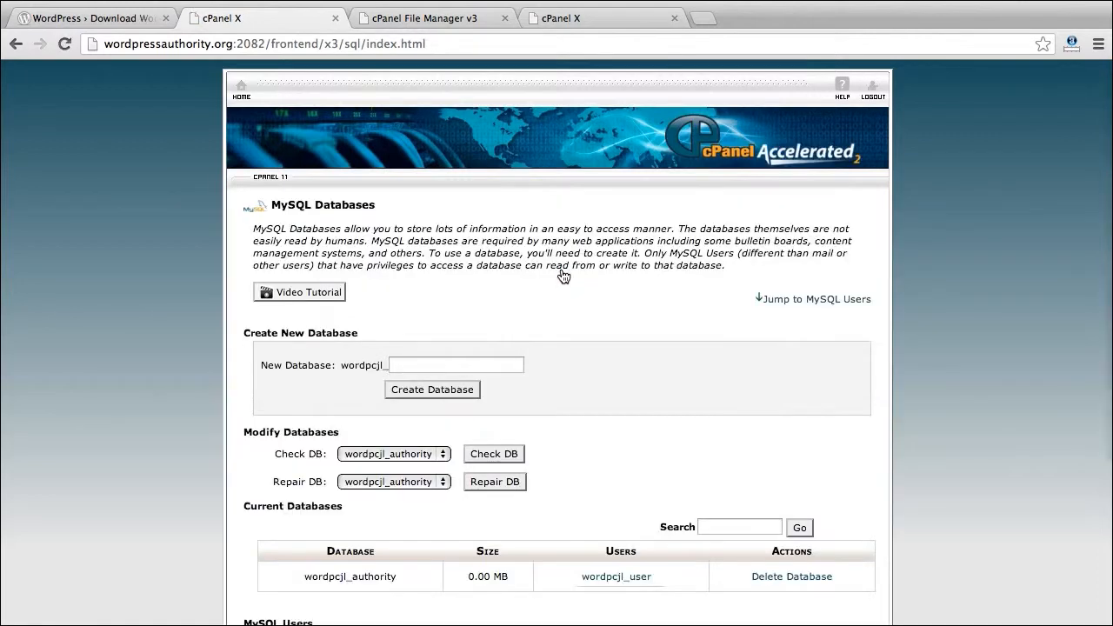
scroll(481, 368, down, 5)
scroll(480, 368, up, 1)
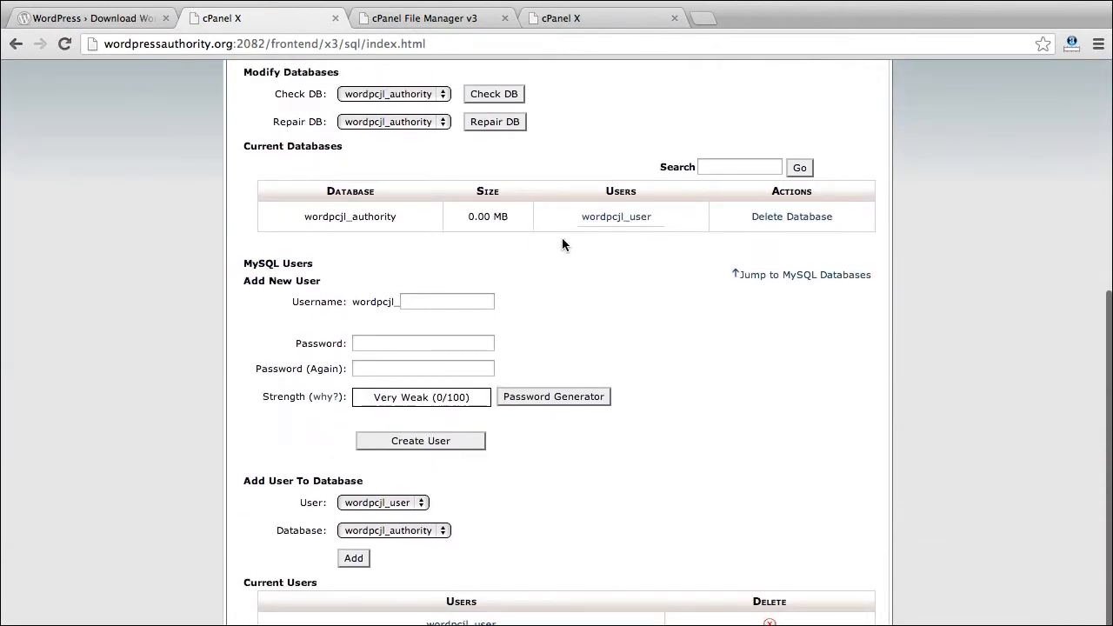
drag(658, 216, 582, 217)
right_click(582, 216)
click(625, 302)
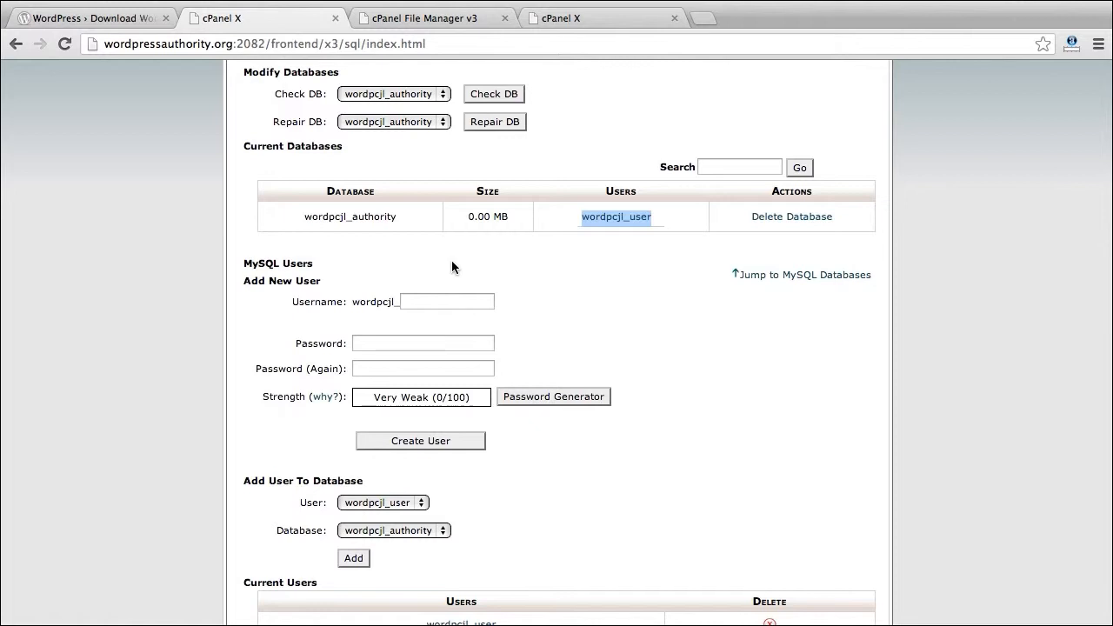
click(704, 19)
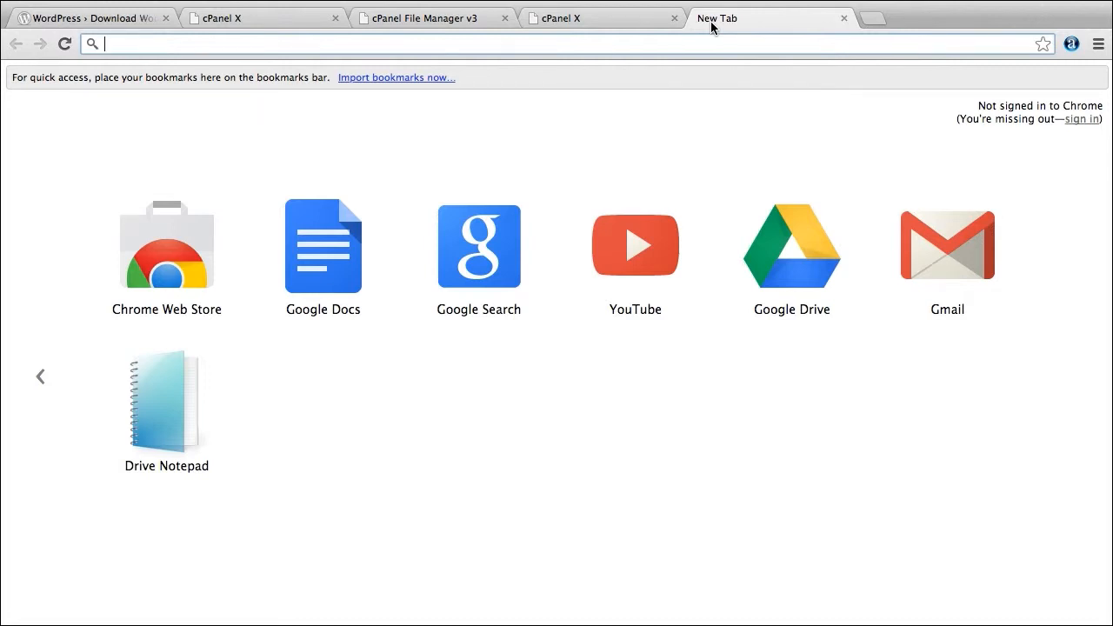
Load wordpressauthority.org and reload it to reach the missing wp-config.php notice.
text(wordp)
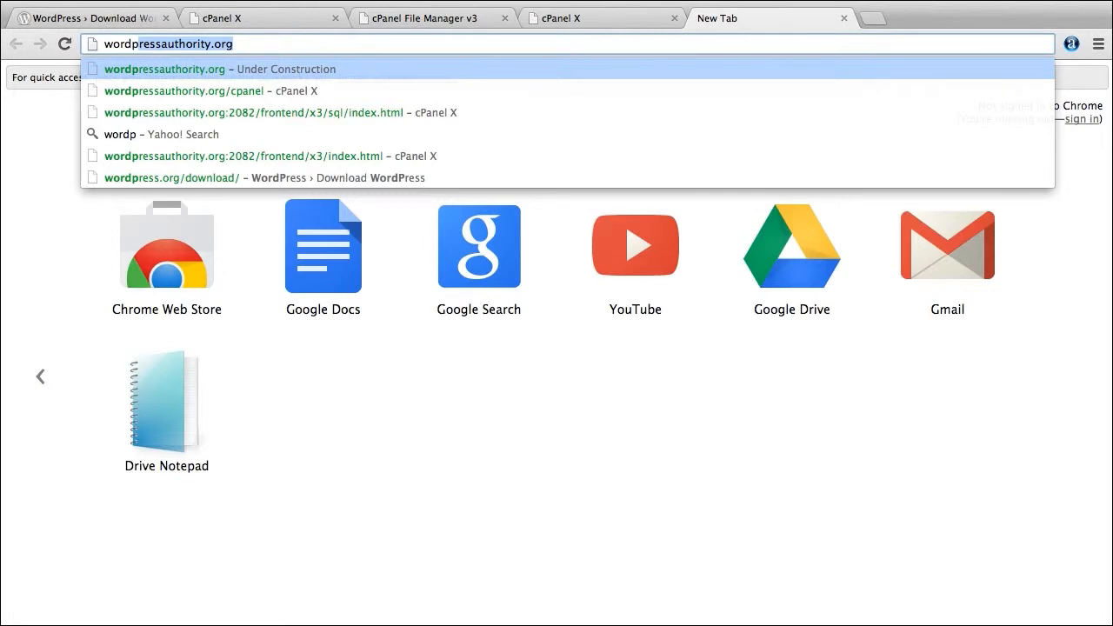
key(Return)
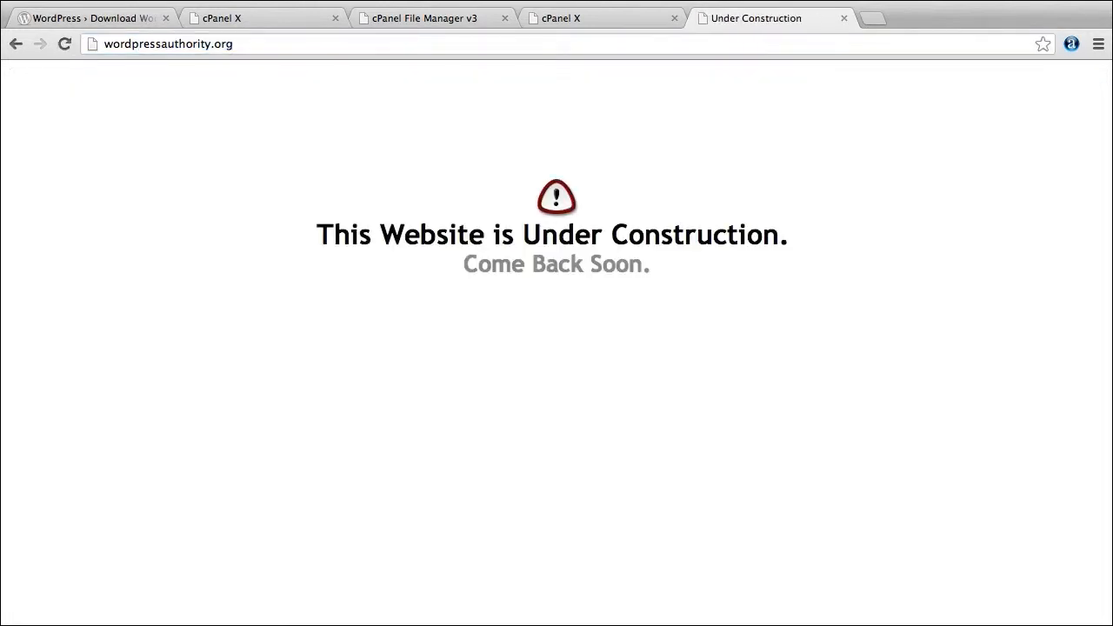
click(63, 44)
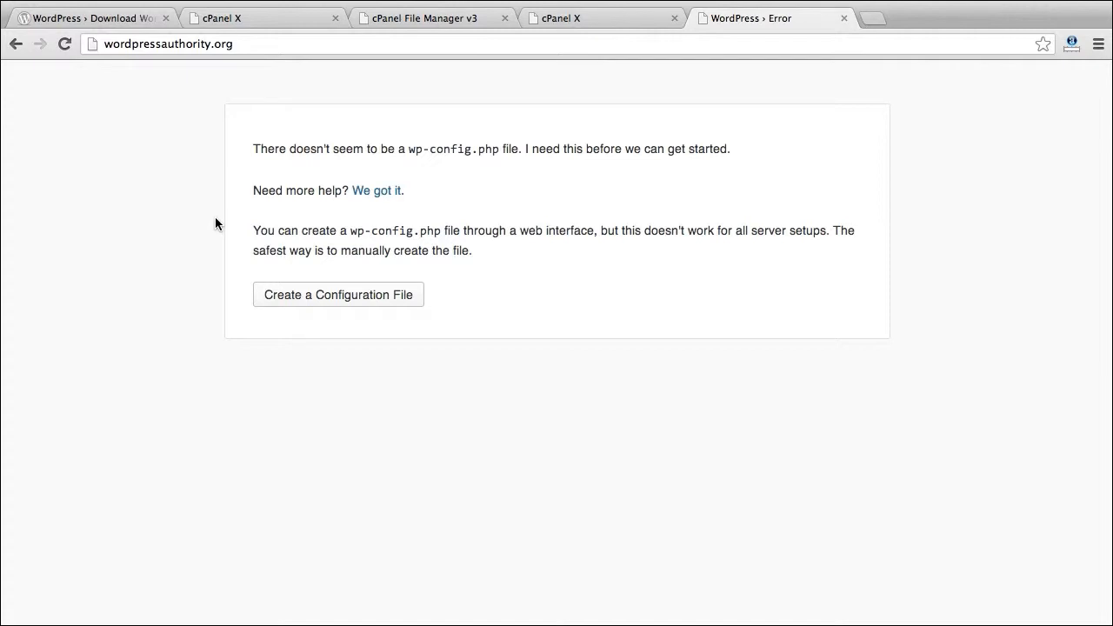
Start creating the configuration file and set Database Name to wordpcjl_authority.
click(316, 300)
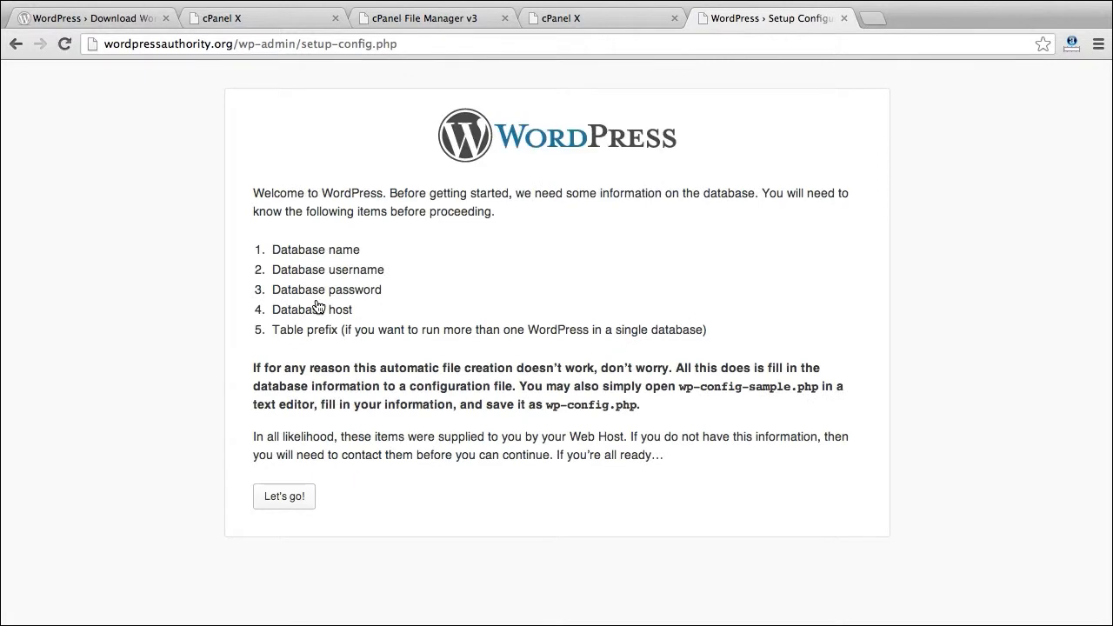
click(283, 497)
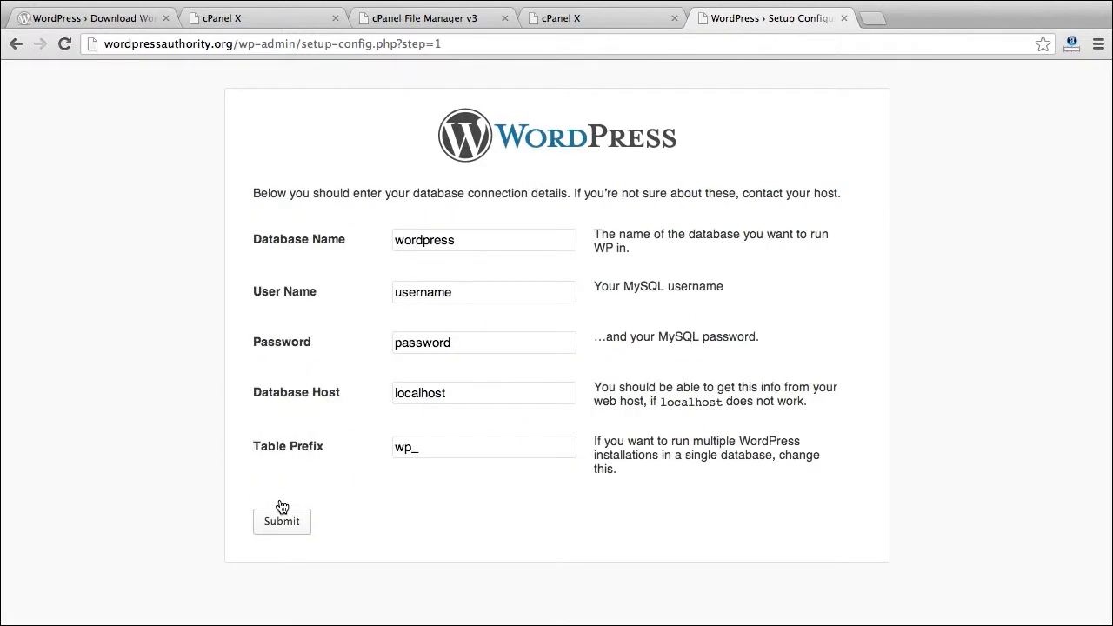
click(466, 245)
key(super+a)
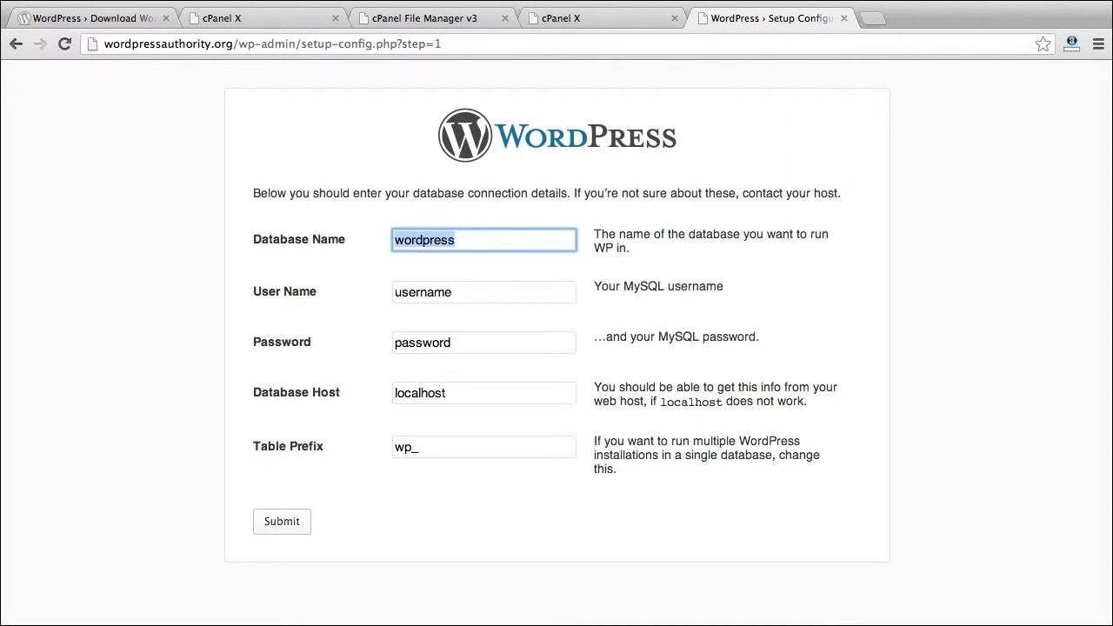
key(super+v)
key(BackSpace)
key(BackSpace)
key(BackSpace)
key(BackSpace)
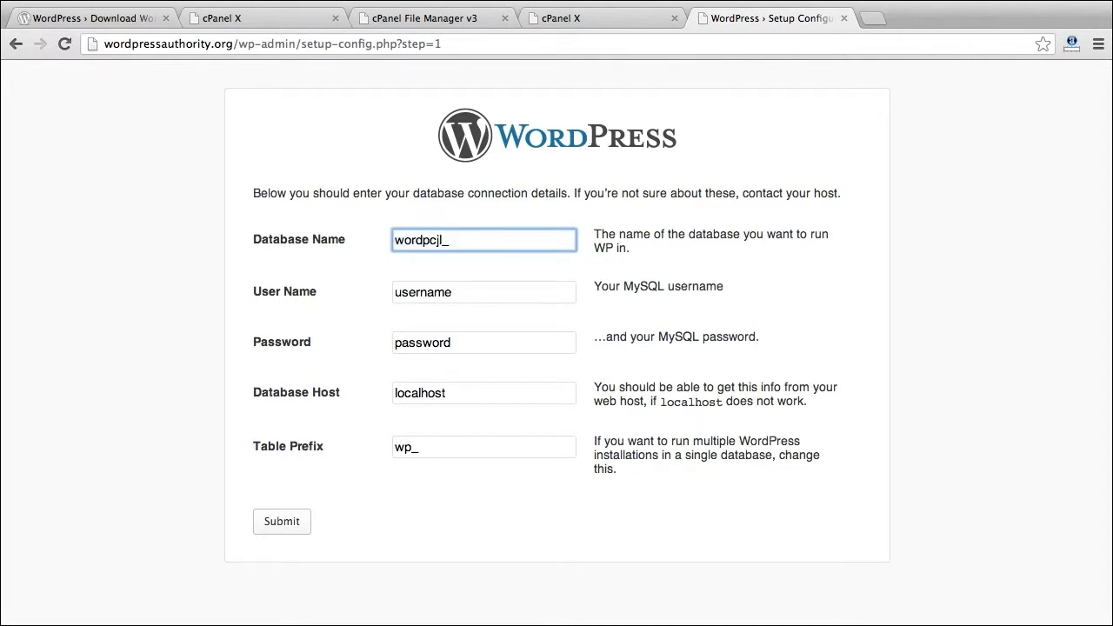
text(authority)
Enter the pasted user name and the database password, keep localhost, submit, and run the install.
key(Tab)
key(super+v)
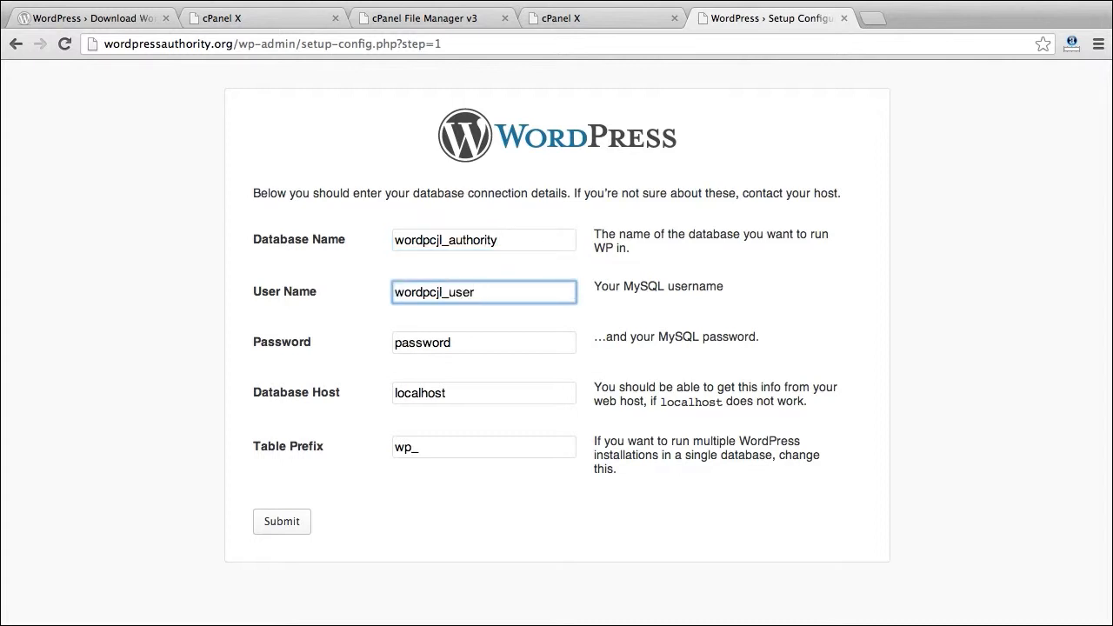
click(468, 341)
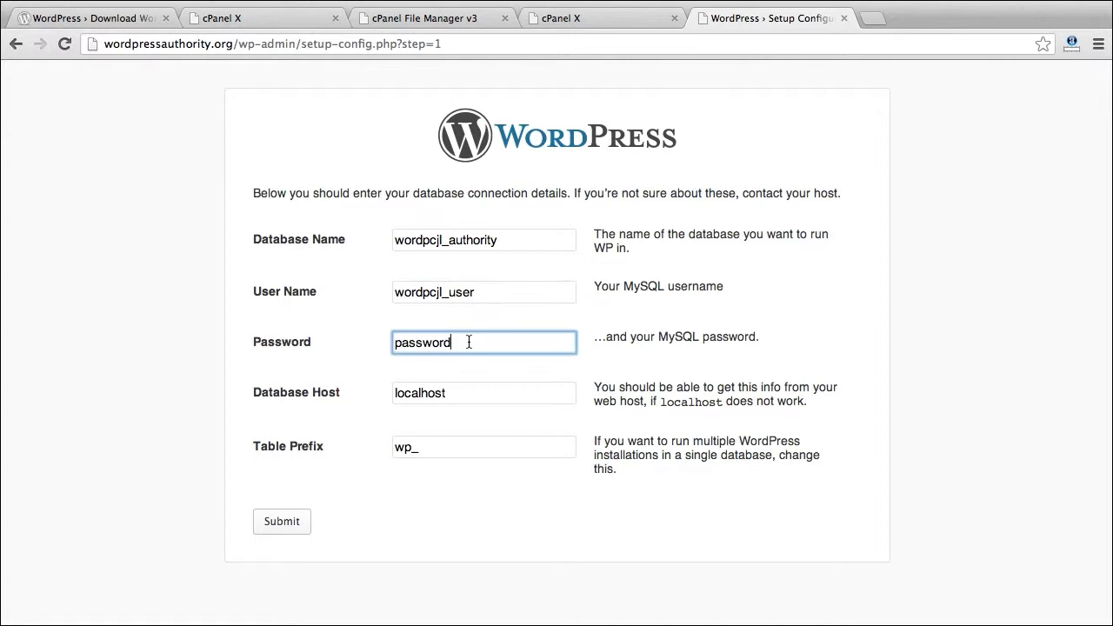
key(super+a)
click(443, 398)
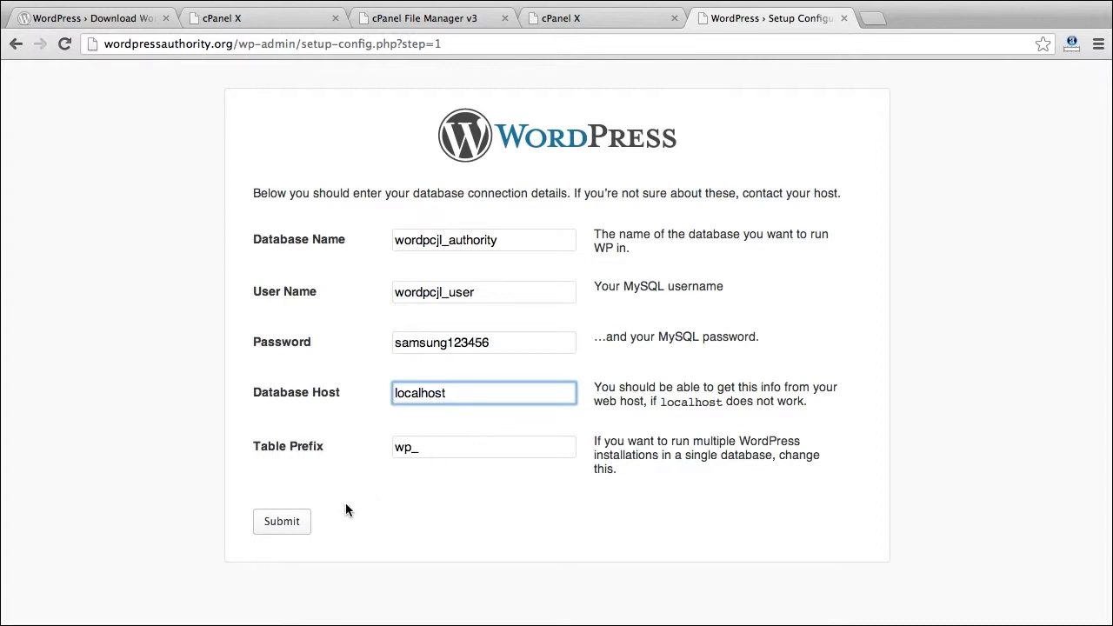
click(298, 525)
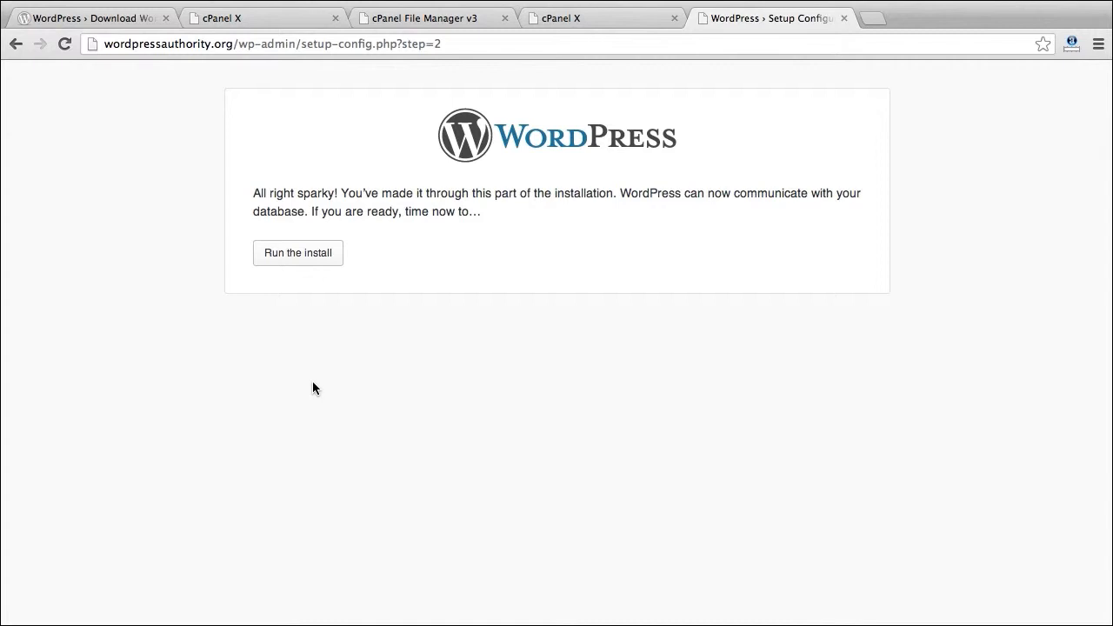
click(303, 260)
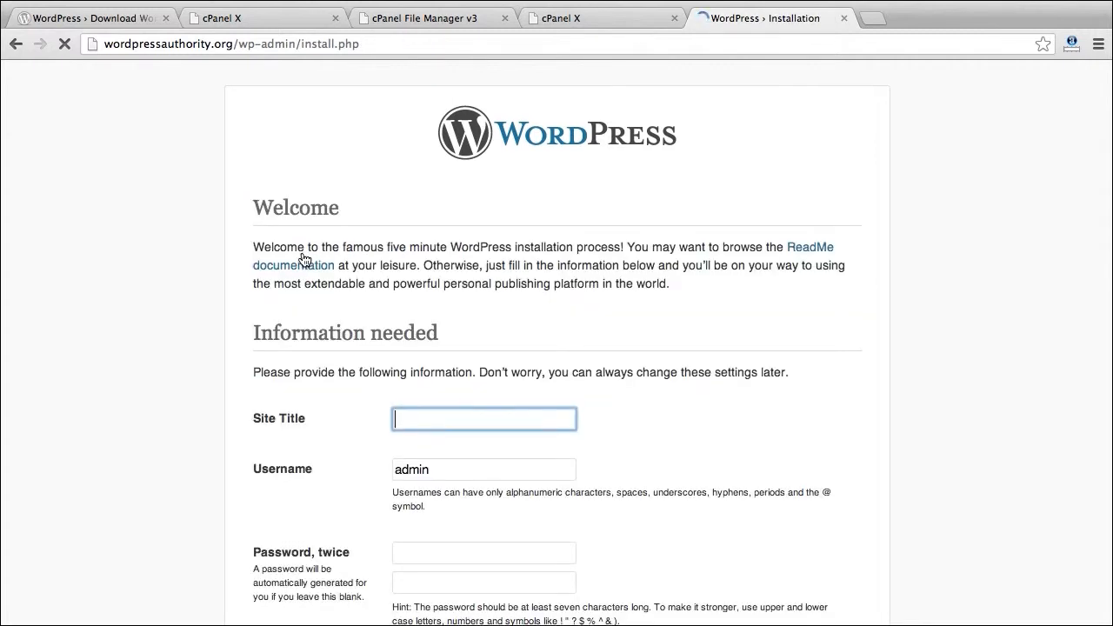
Enter the site title 'Wordpress Authority' and the admin username wpauthority.
scroll(303, 260, down, 2)
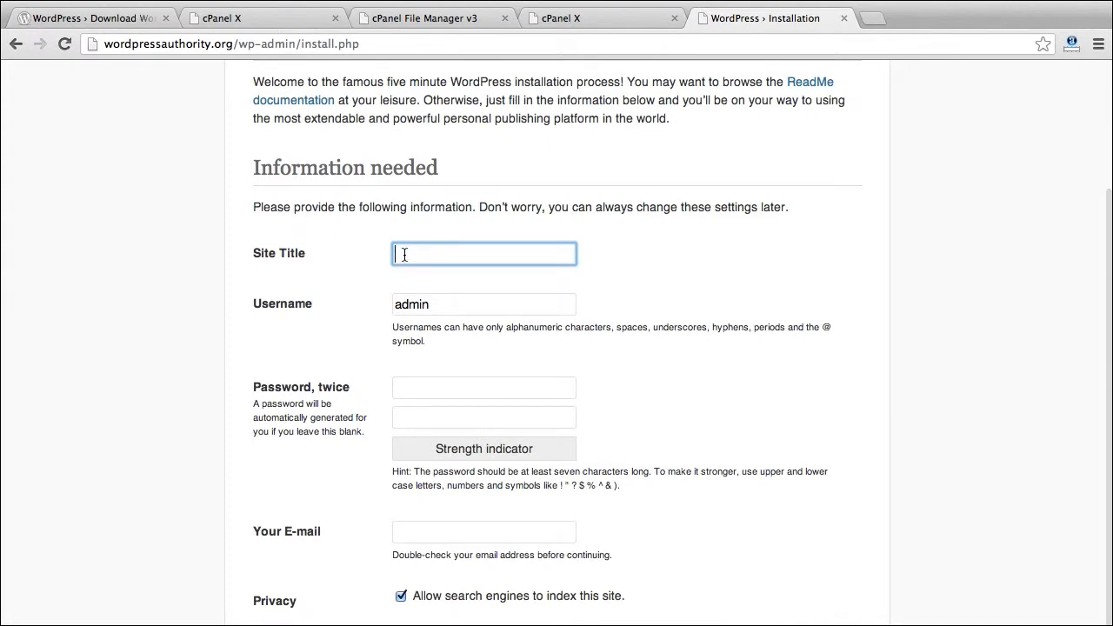
text(Wor)
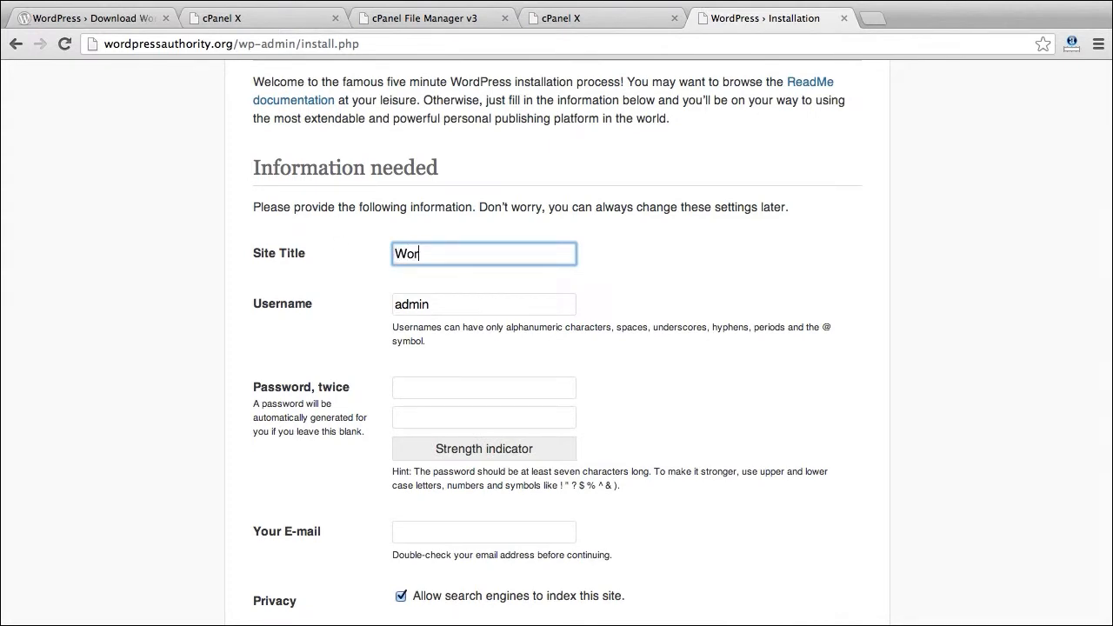
text(dpress Authority)
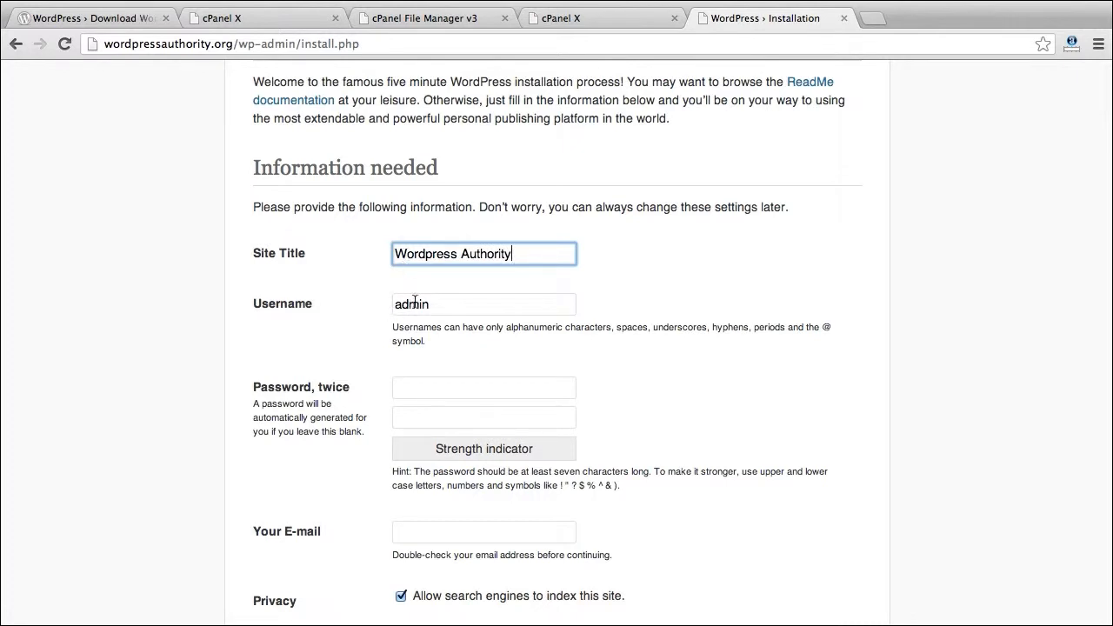
key(Tab)
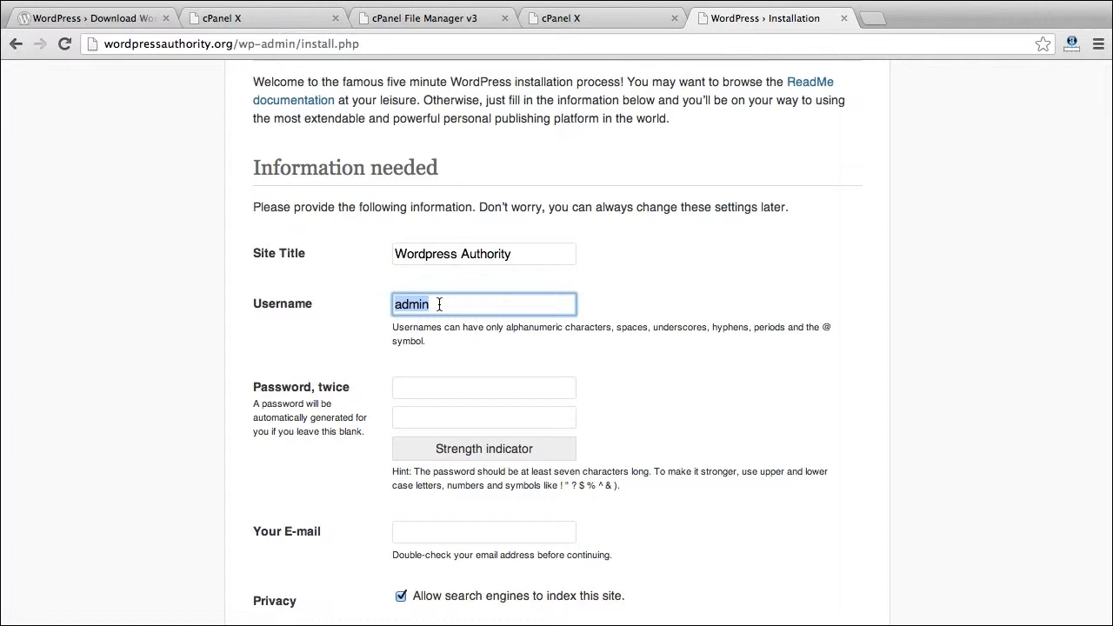
text(wpauthority)
Enter the admin password twice and the admin e-mail address, then install WordPress.
click(426, 383)
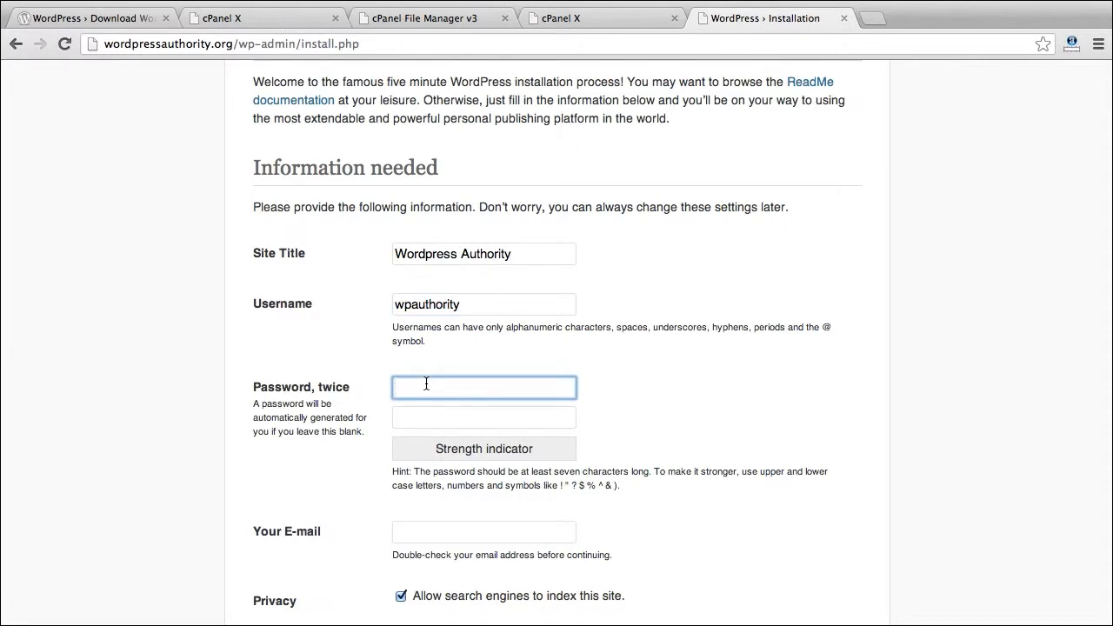
text(••••••••••)
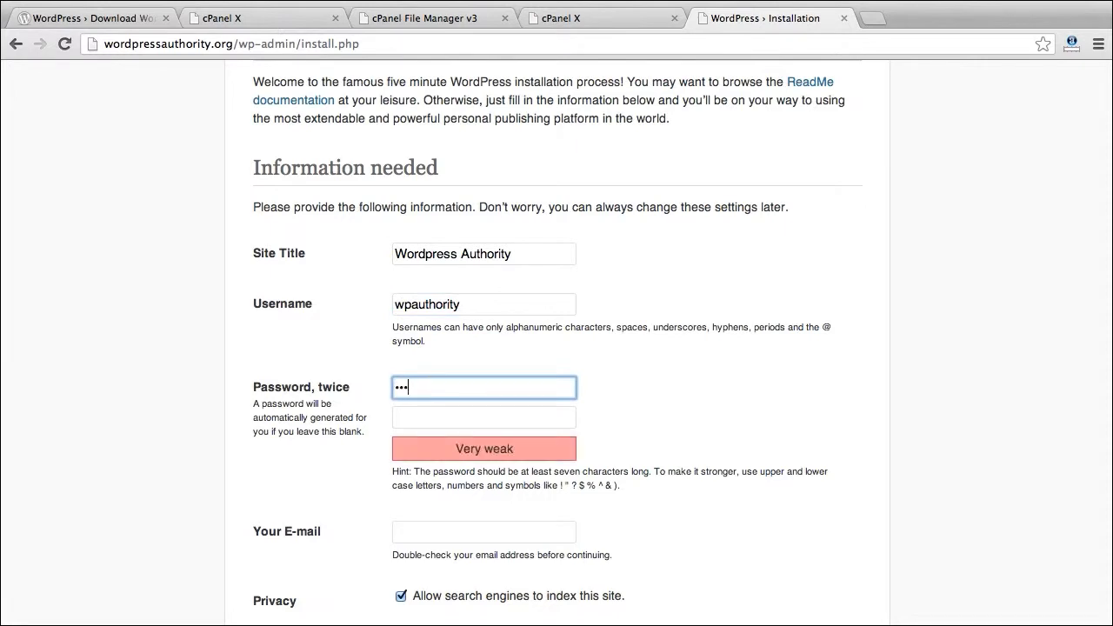
text(•)
key(Tab)
text(•••••••••••)
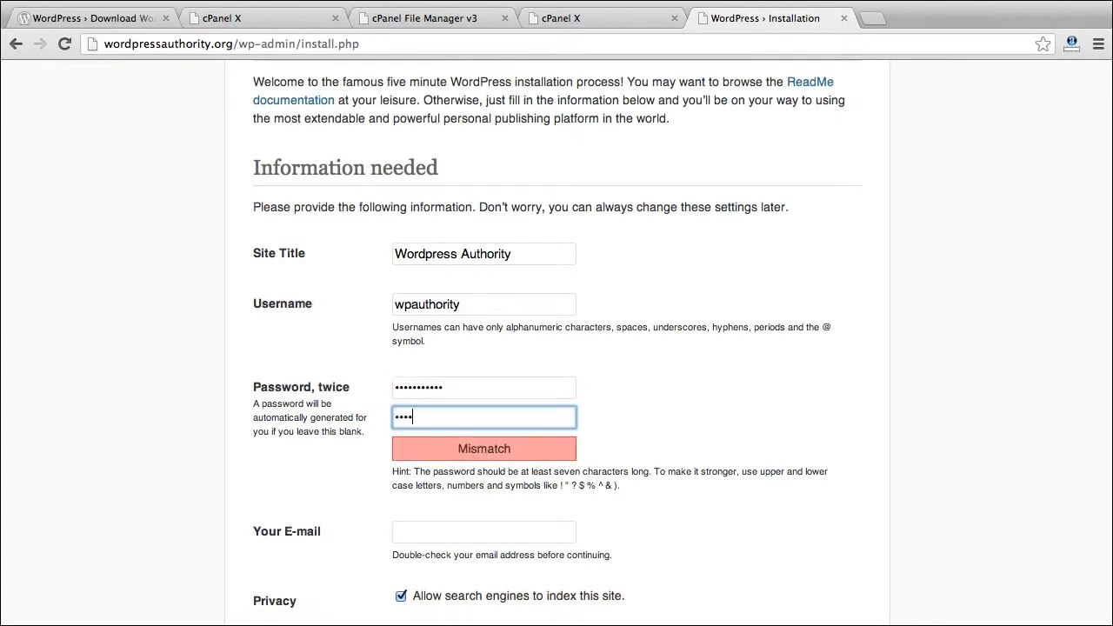
scroll(484, 348, down, 1)
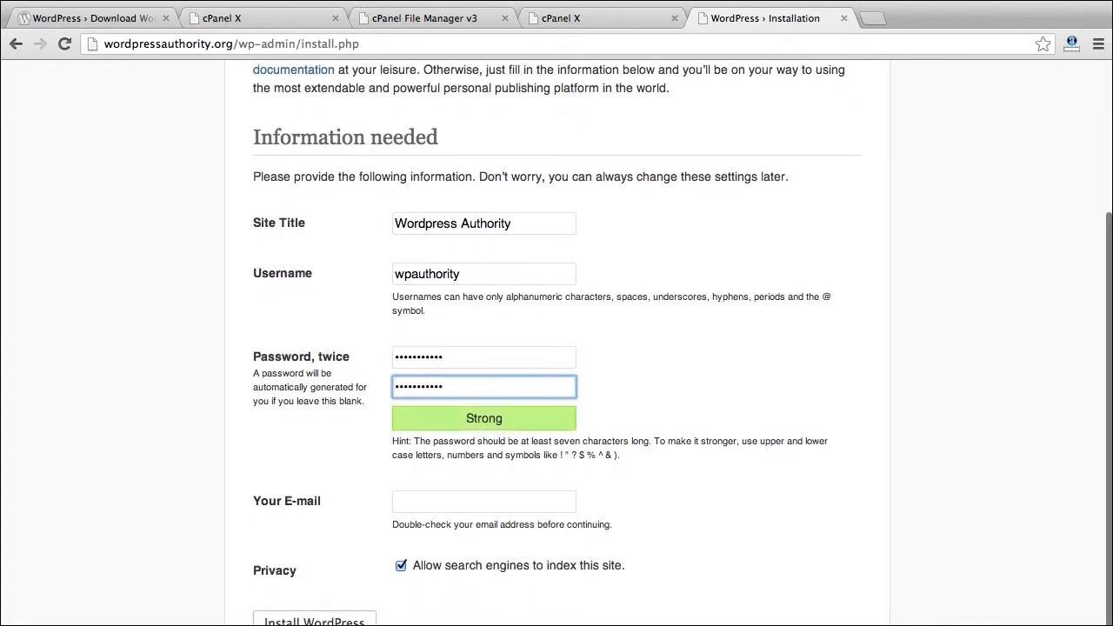
click(430, 501)
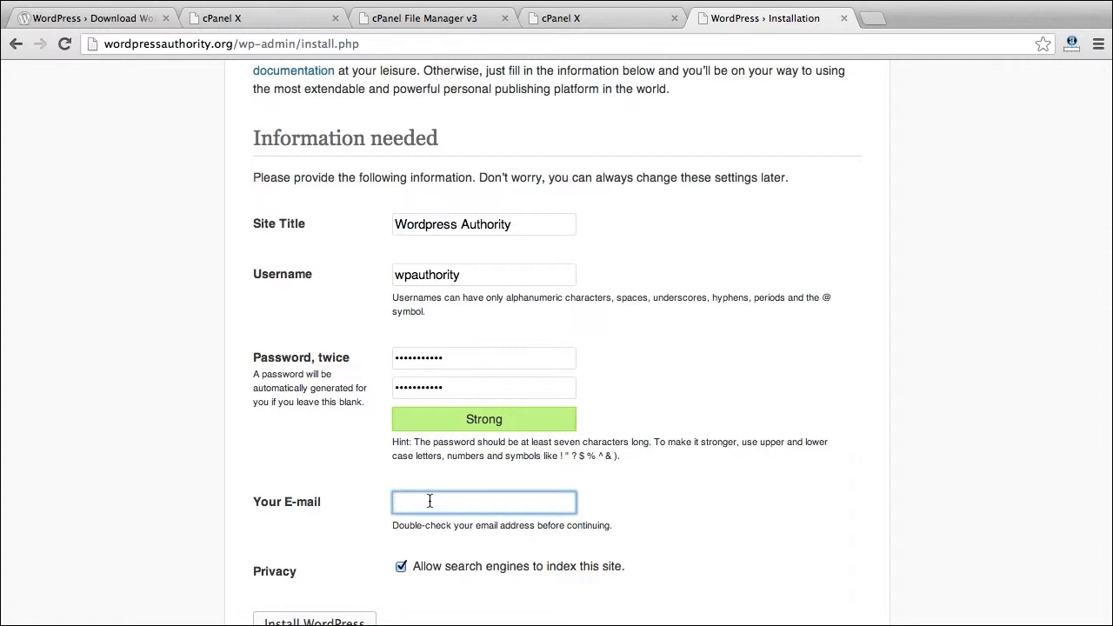
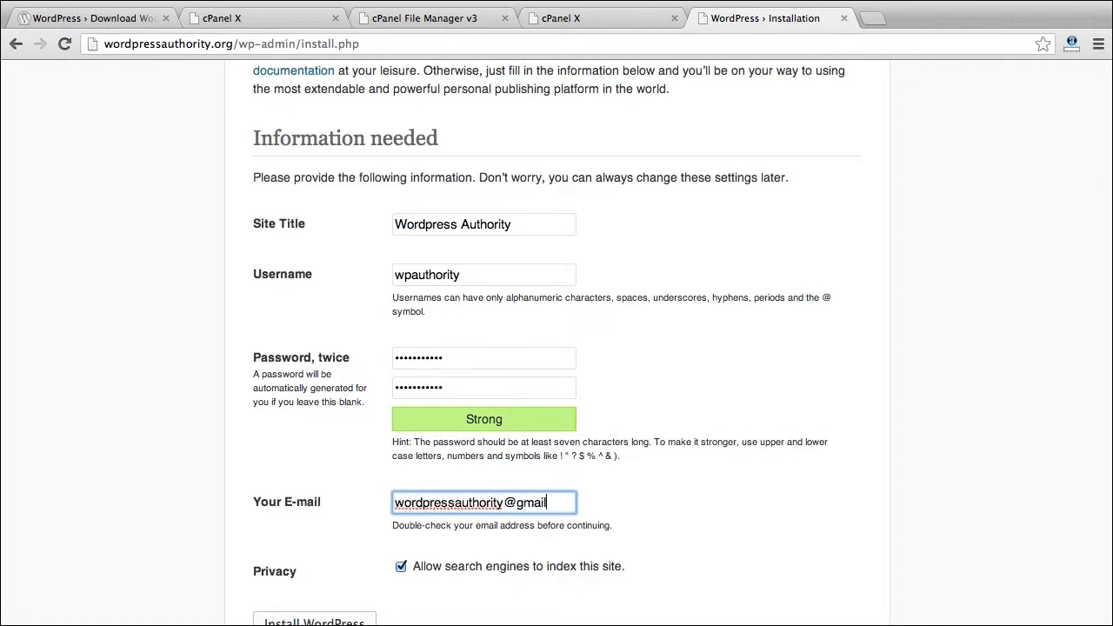
click(356, 621)
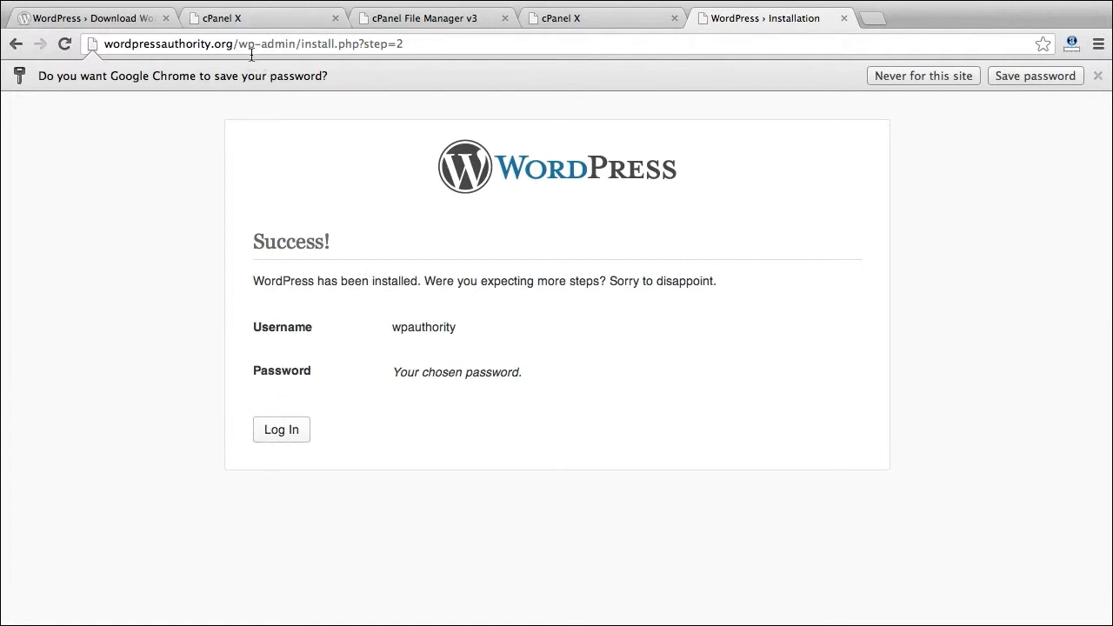
Remove the wp-admin/install.php?step=2 path to load the wordpressauthority.org home page with its Hello world! post.
drag(238, 43, 405, 43)
key(BackSpace)
key(BackSpace)
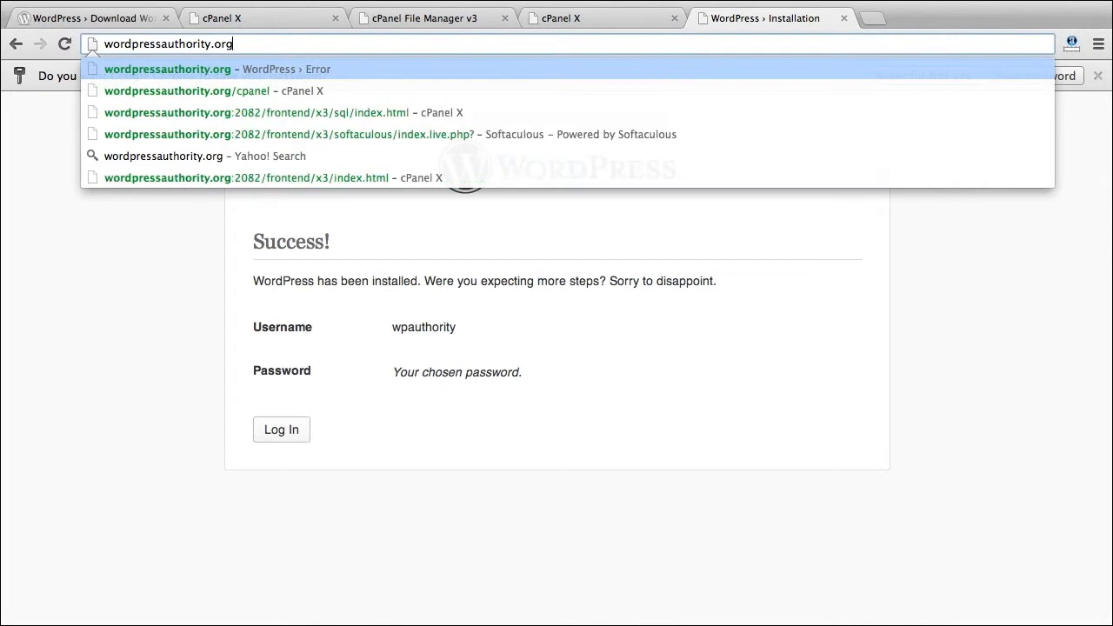
key(Return)
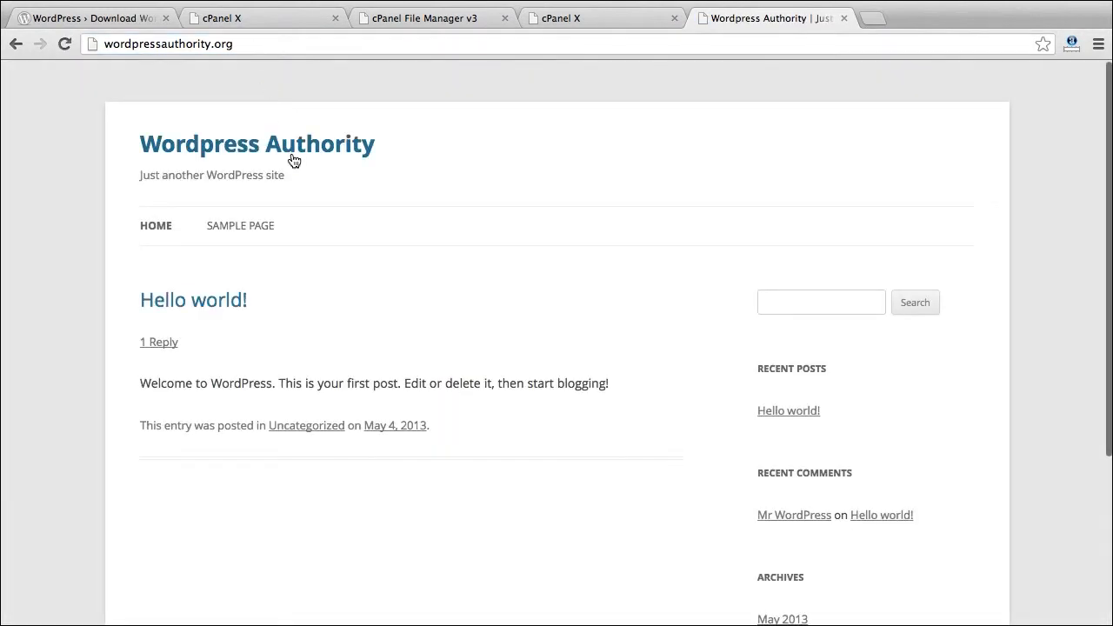
scroll(291, 155, down, 10)
scroll(291, 155, up, 10)
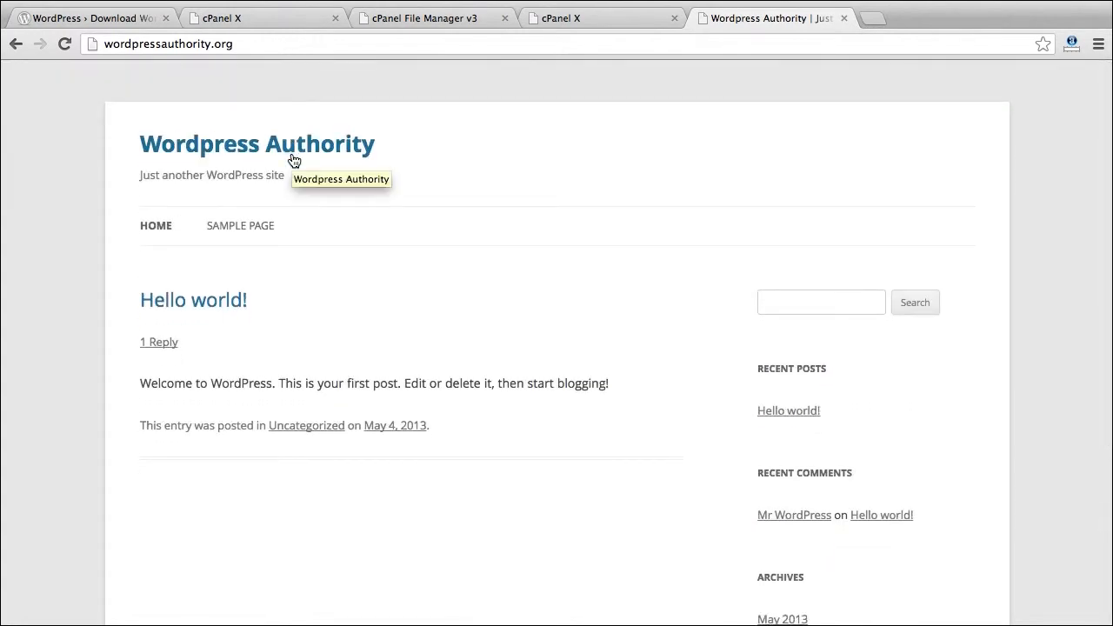
scroll(293, 161, down, 10)
scroll(294, 161, up, 10)
Go to wordpressauthority.org/wp-admin, correcting the mistyped path.
click(291, 39)
click(299, 46)
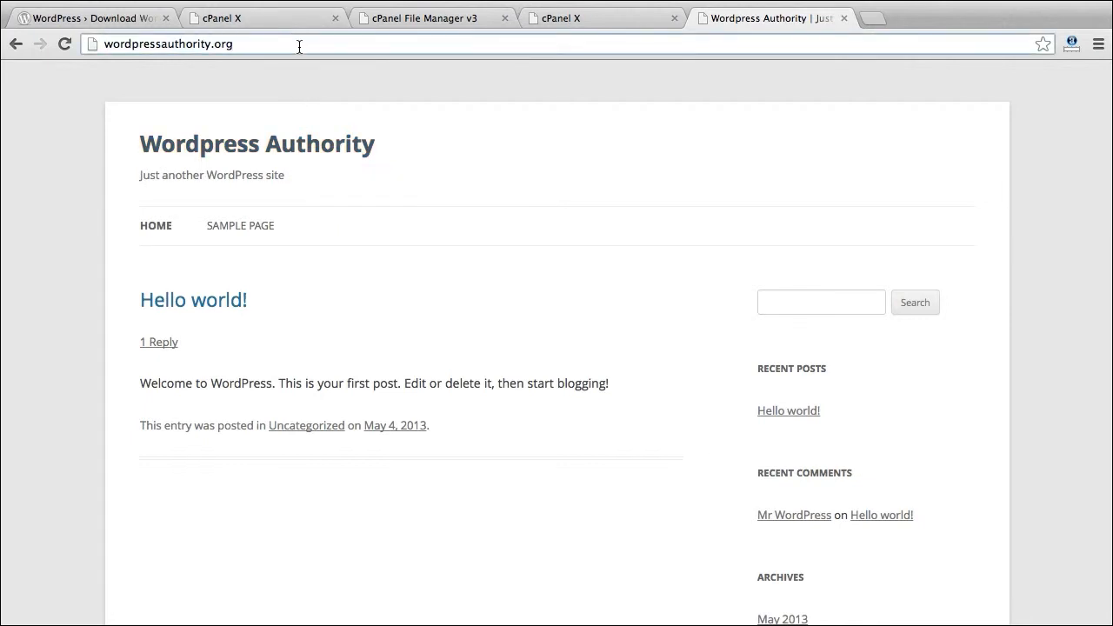
text(/wp-amn)
key(BackSpace)
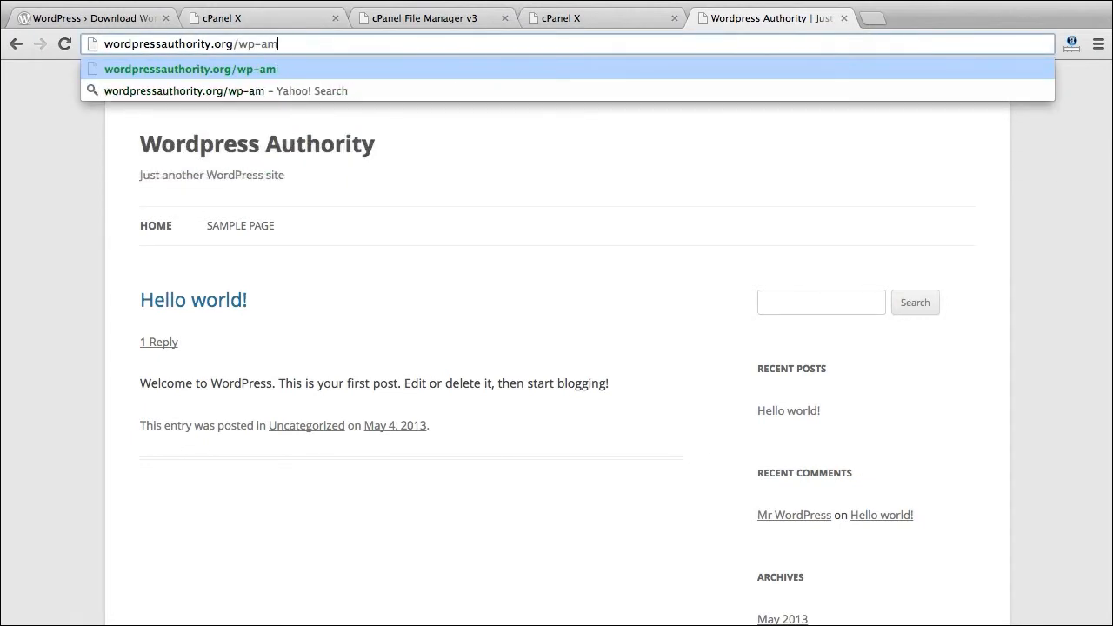
key(BackSpace)
key(BackSpace)
text(admin)
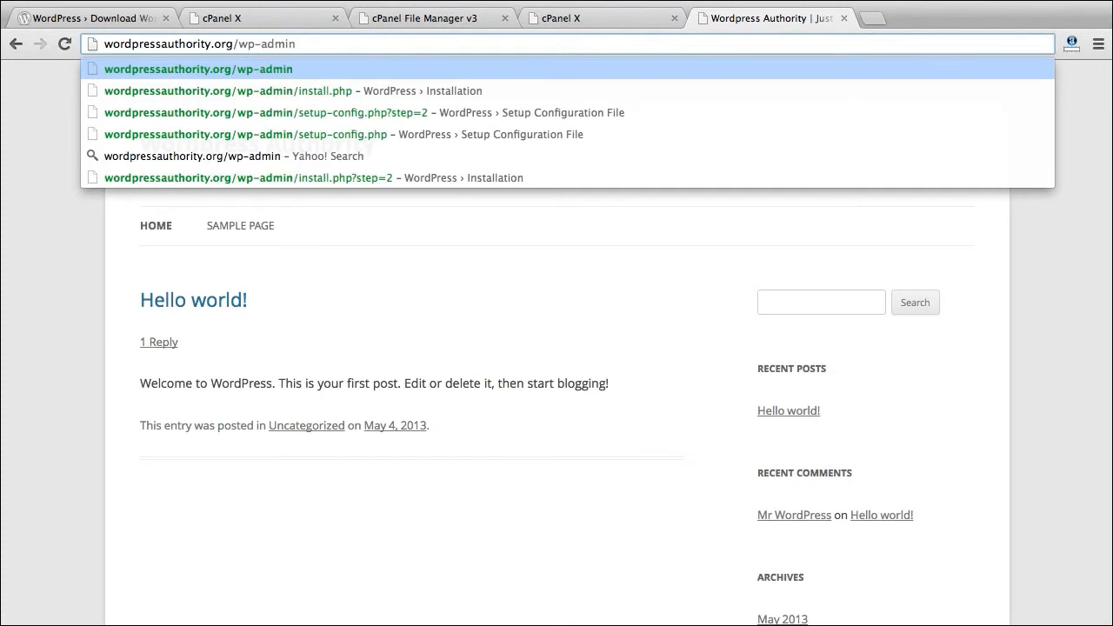
key(Return)
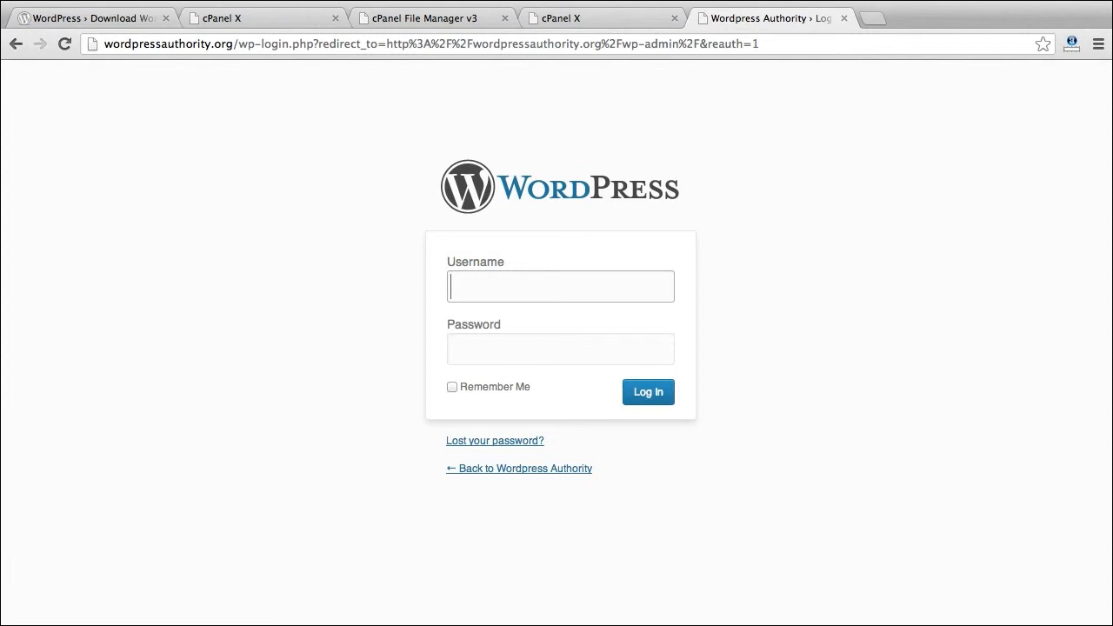
Log in as wpauthority with the account password.
text(wpauthority)
key(Tab)
text(•)
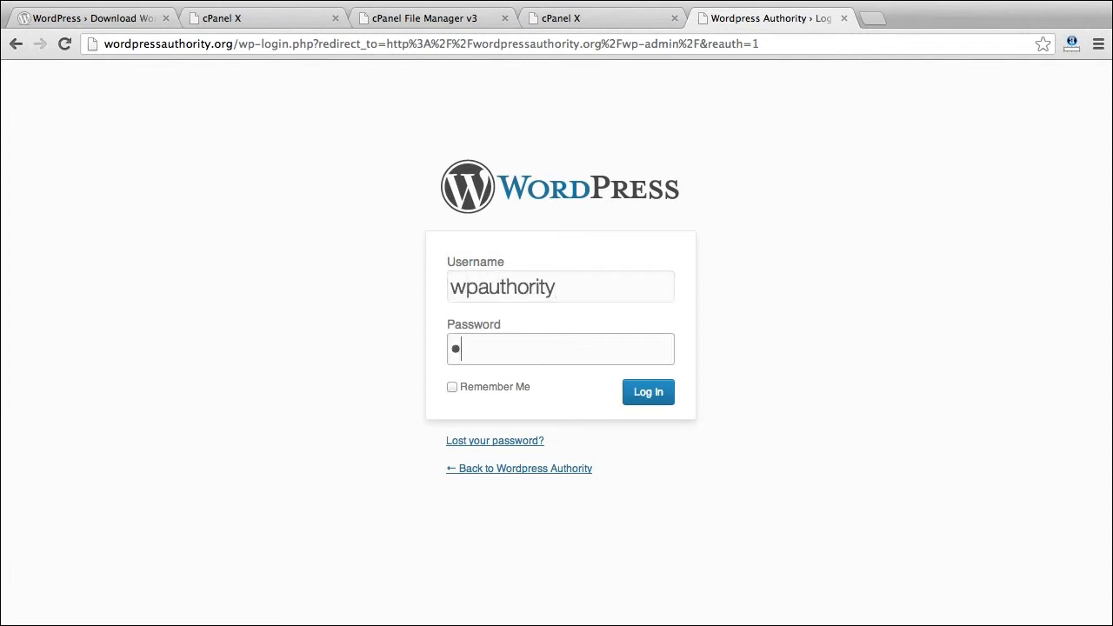
text(••••••••••)
key(Return)
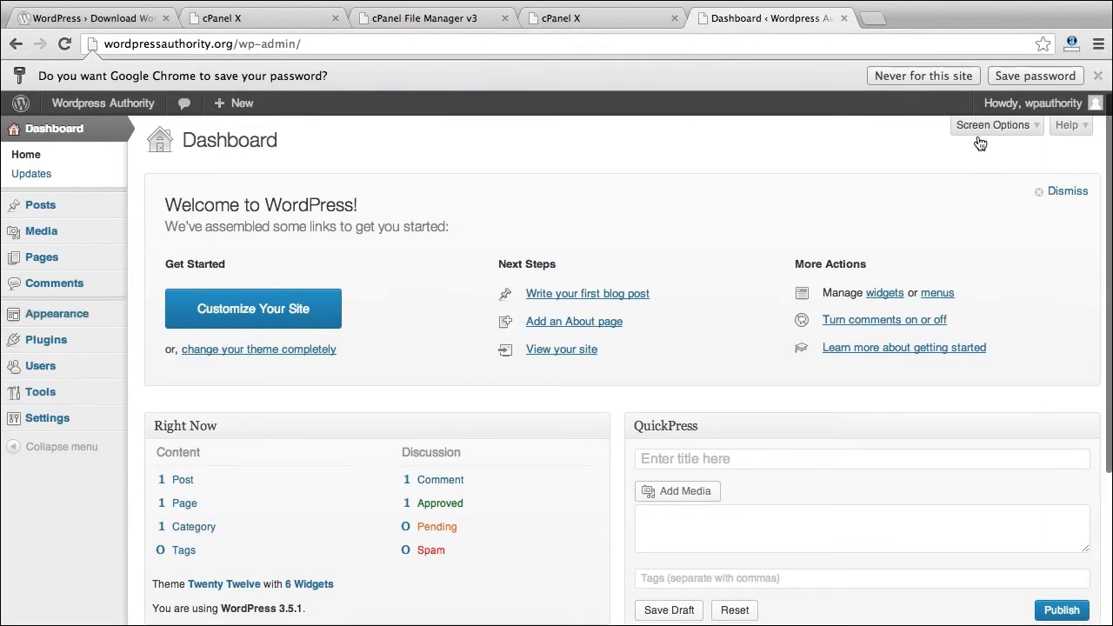
Let Chrome save the WordPress login password.
click(1006, 77)
scroll(792, 215, down, 10)
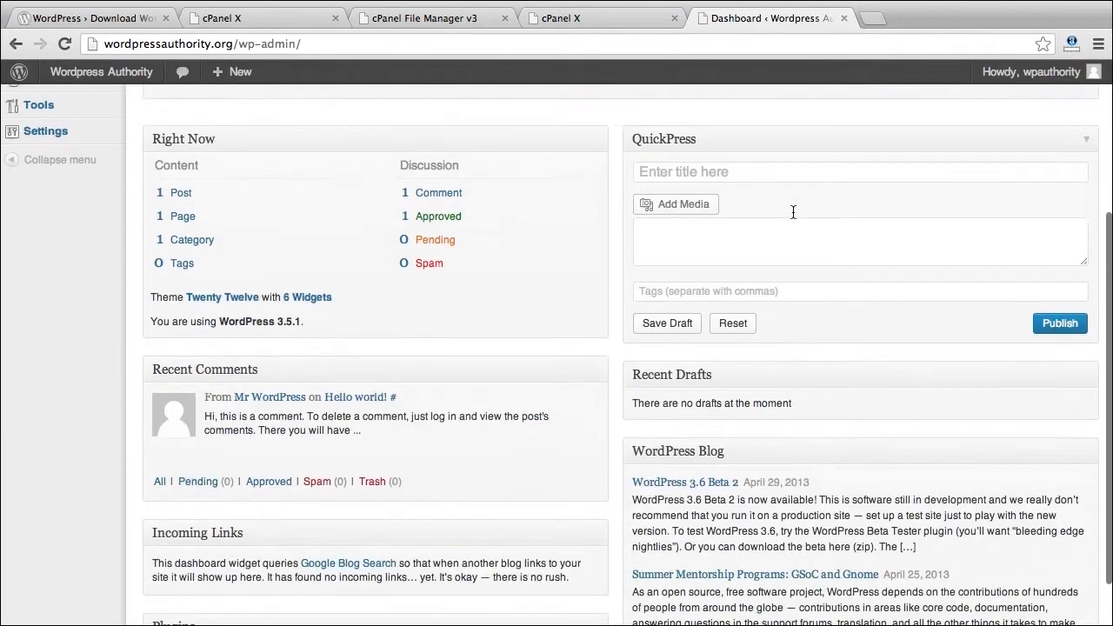
scroll(793, 212, up, 10)
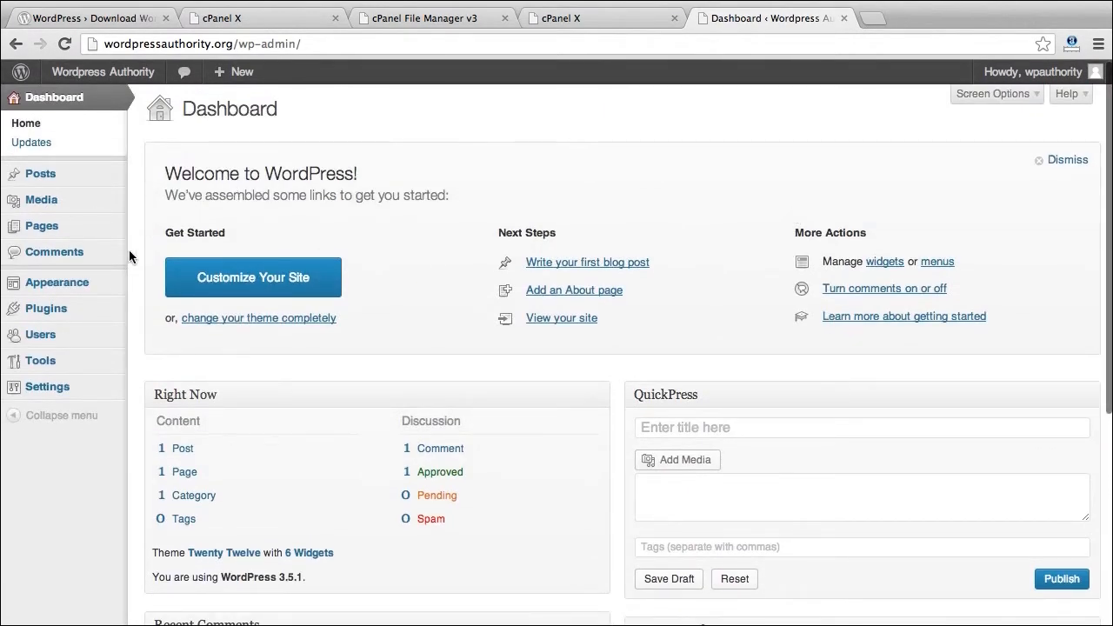
Activate the Twenty Eleven theme from Appearance > Themes.
mouse_move(104, 284)
click(152, 285)
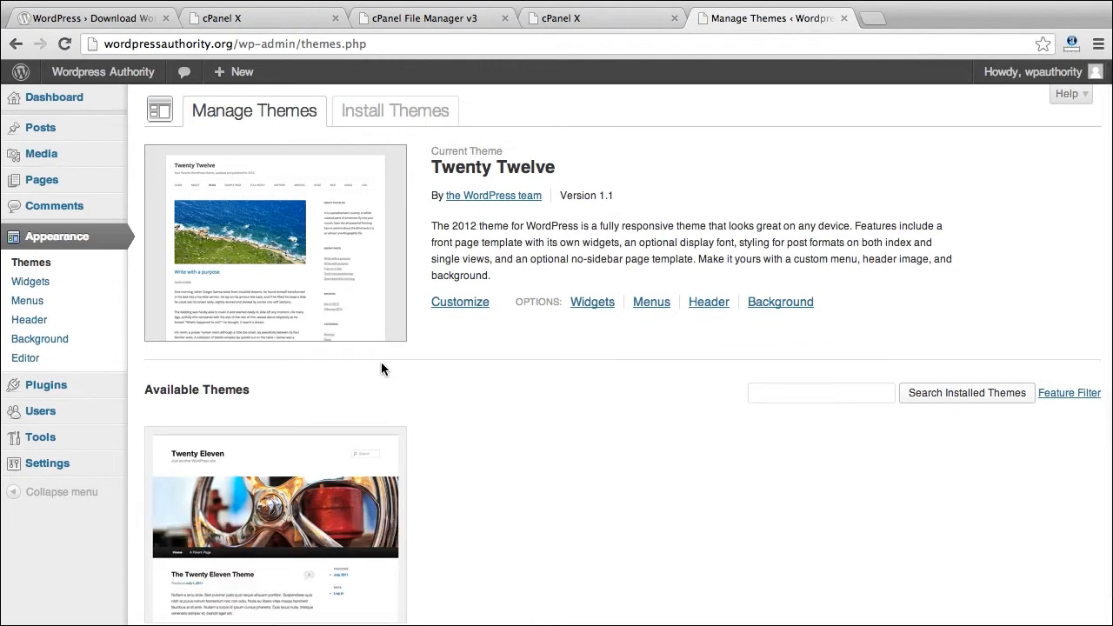
scroll(381, 361, down, 2)
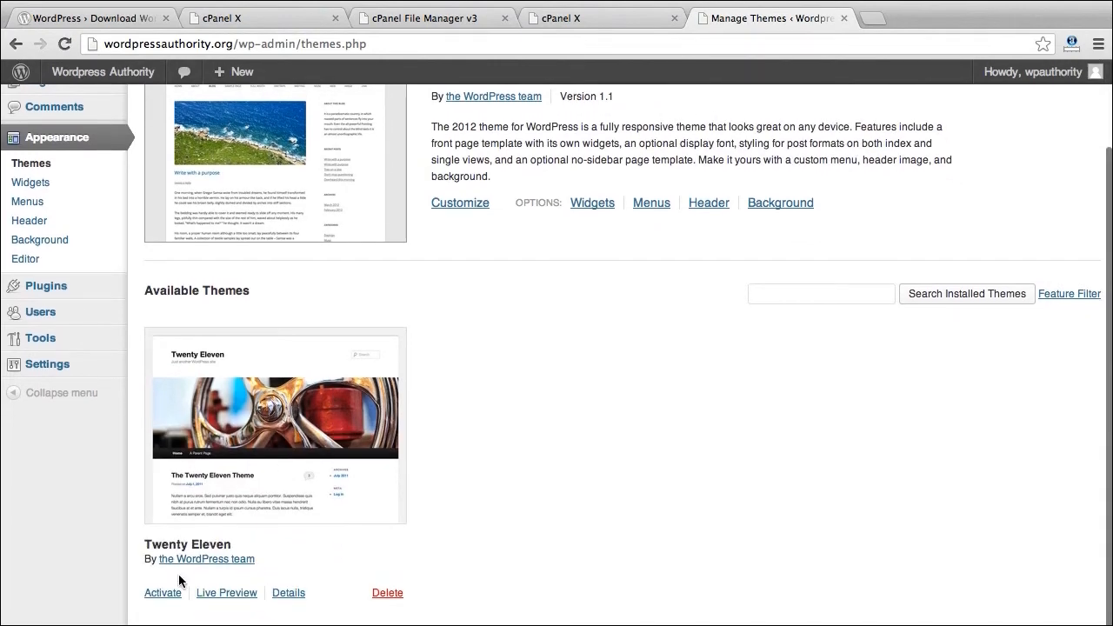
click(165, 594)
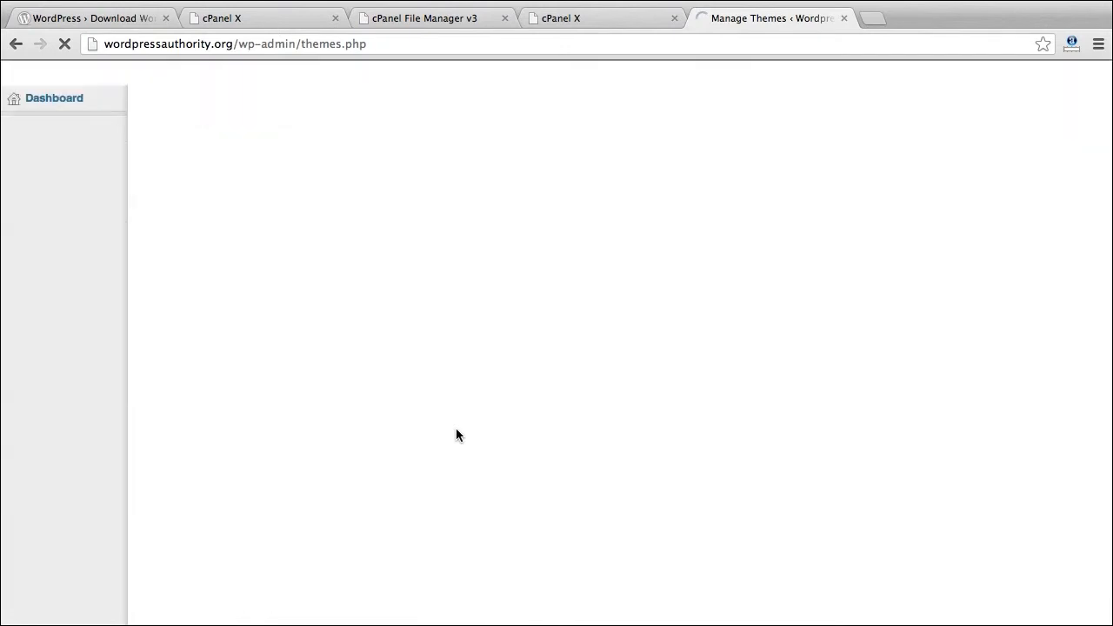
mouse_move(143, 78)
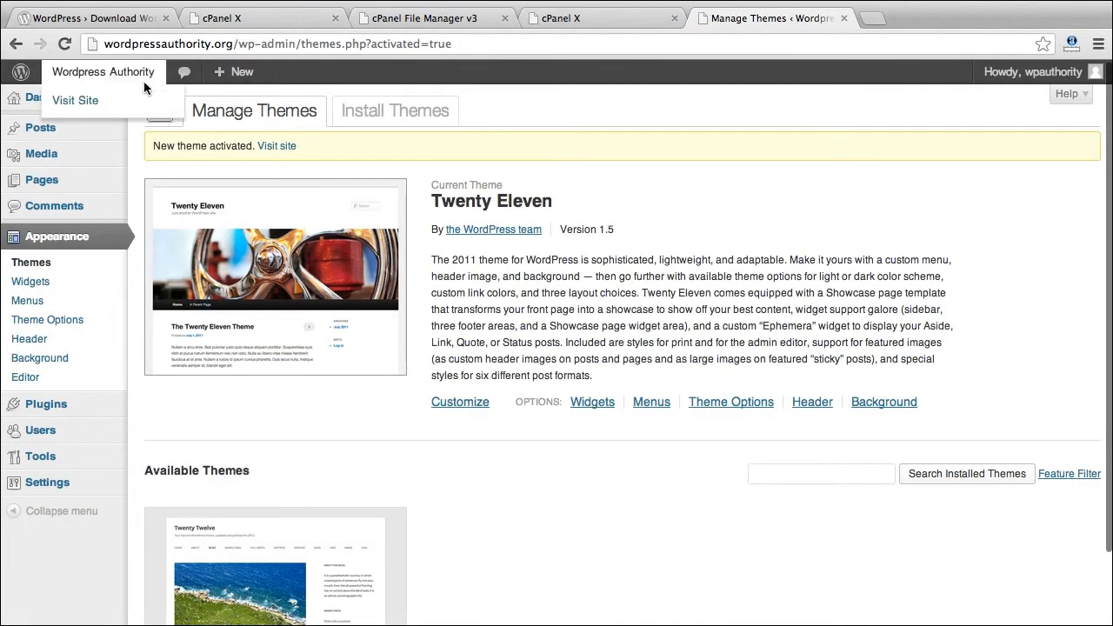